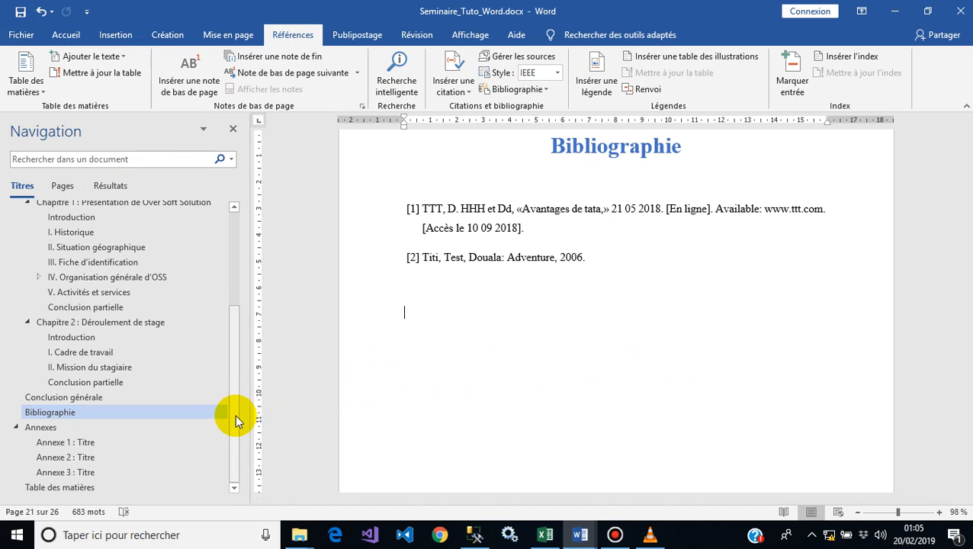
# Step: Place the cursor under the Sommaire heading and open the custom table of contents dialog
pyautogui.moveTo(235, 421); pyautogui.dragTo(233, 293)
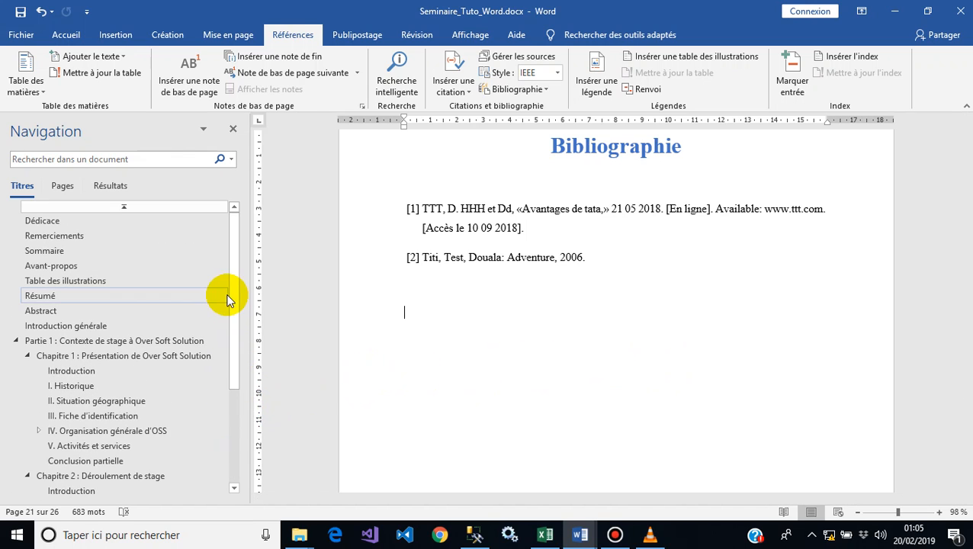
pyautogui.click(102, 253)
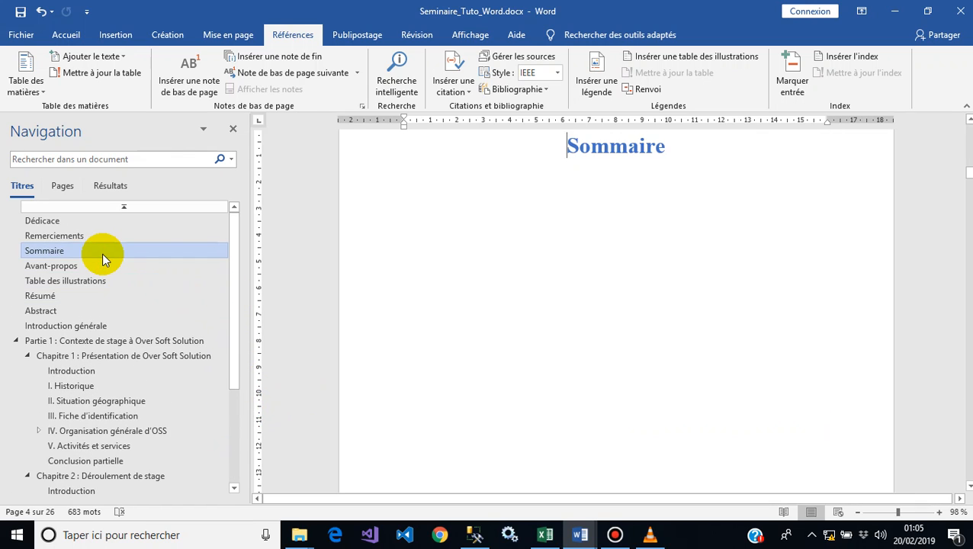
pyautogui.click(417, 182)
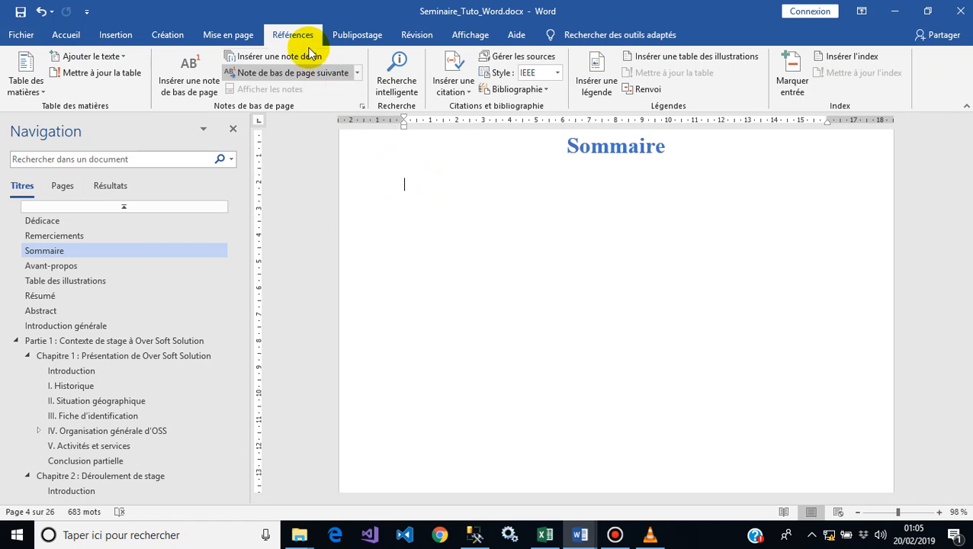
pyautogui.click(23, 91)
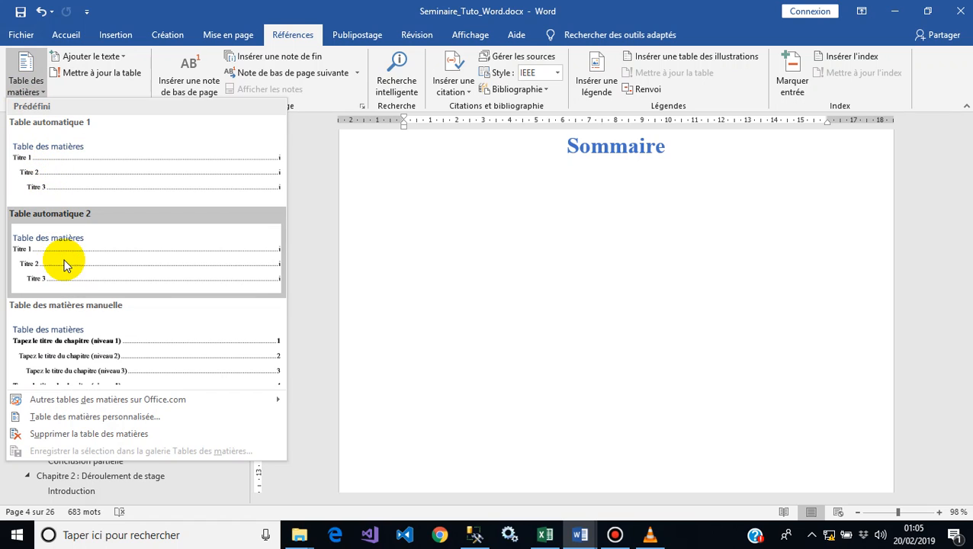
pyautogui.click(114, 418)
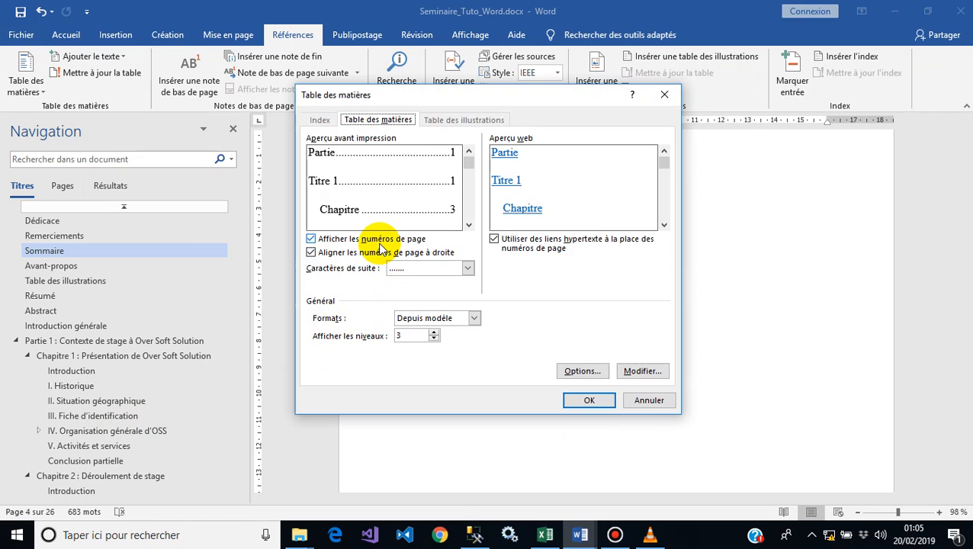
# Step: Choose dotted leader characters for the table of contents page numbers
pyautogui.click(397, 267)
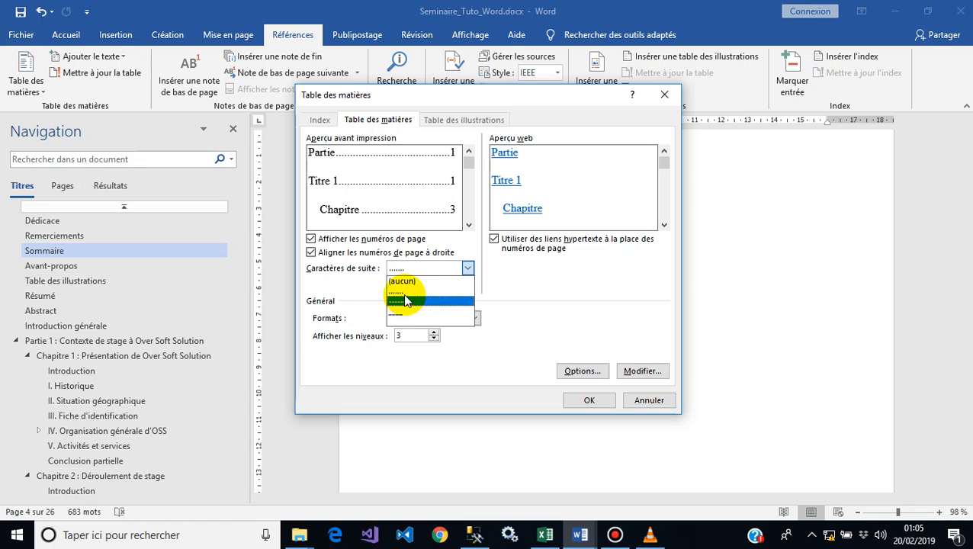
pyautogui.click(402, 291)
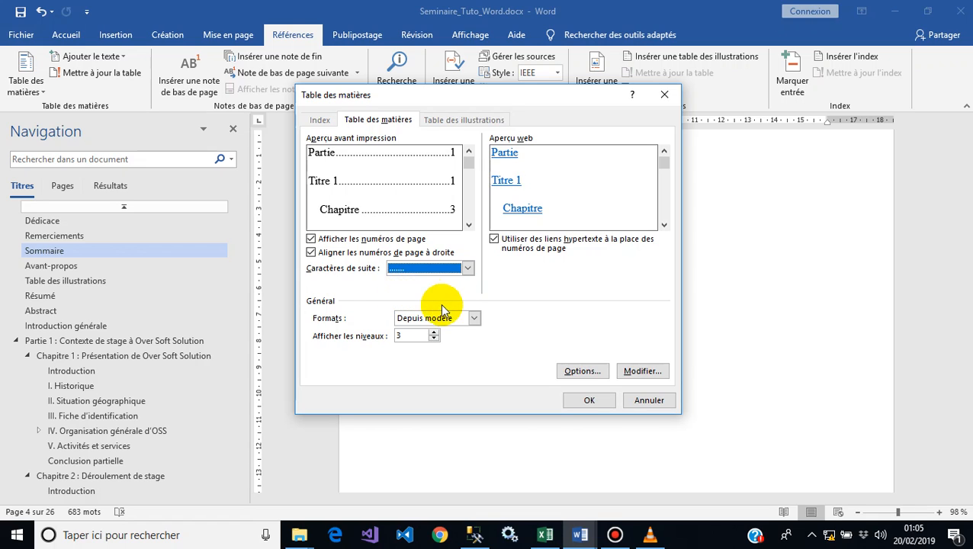
# Step: Preview the Classique and Soigné formats, then set the format back to Depuis modèle
pyautogui.click(474, 318)
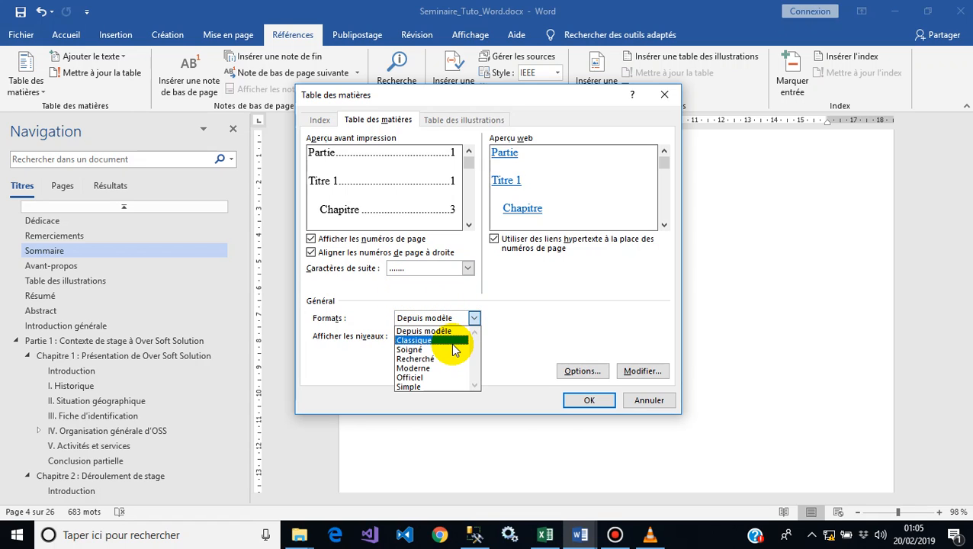
pyautogui.click(453, 348)
pyautogui.click(451, 318)
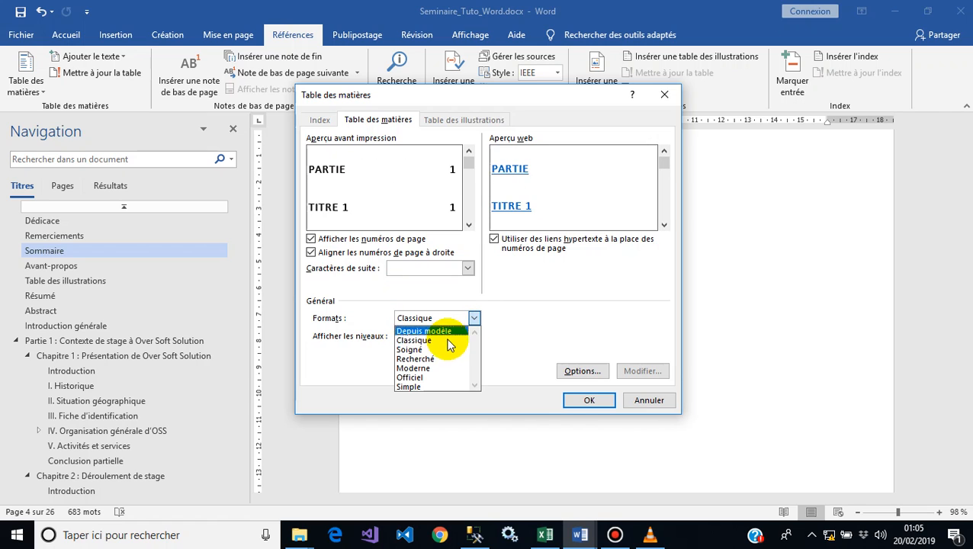
pyautogui.click(444, 349)
pyautogui.click(466, 318)
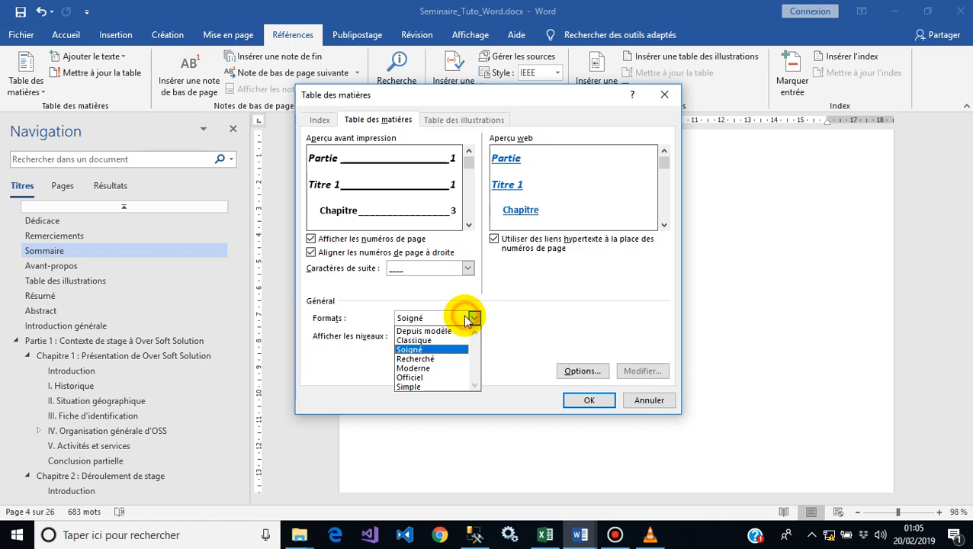
pyautogui.click(451, 333)
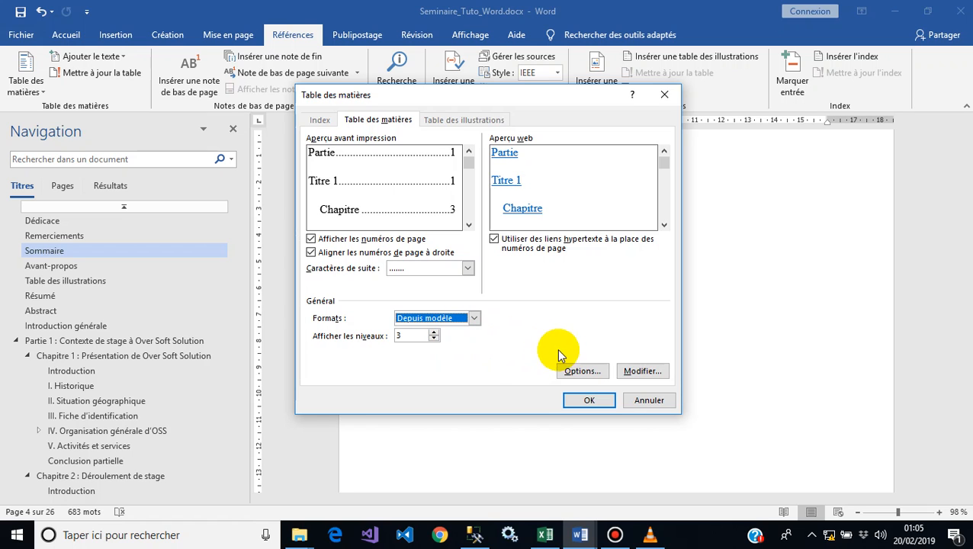
# Step: In the table of contents options, clear the levels of the Titre 1, Titre 2 and Titre 3 styles
pyautogui.click(582, 371)
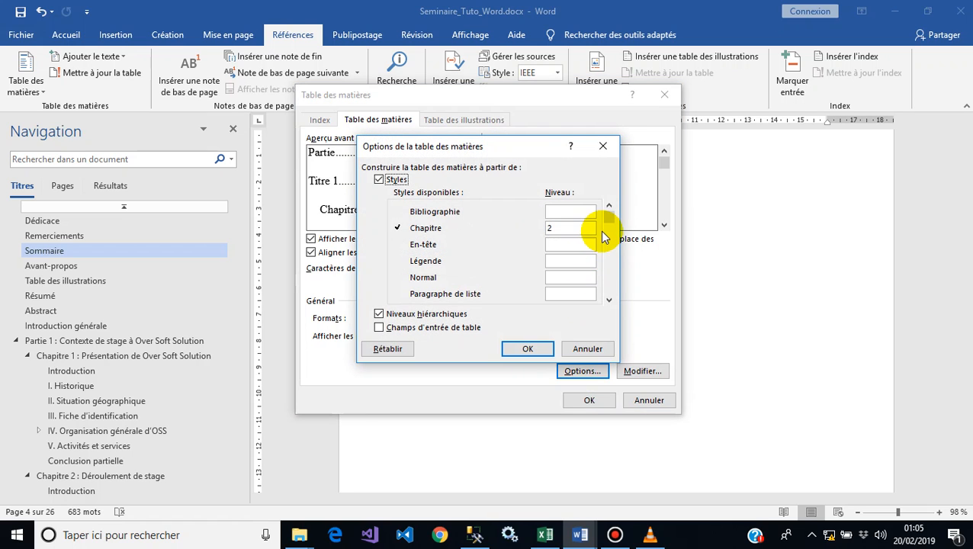
pyautogui.click(561, 228)
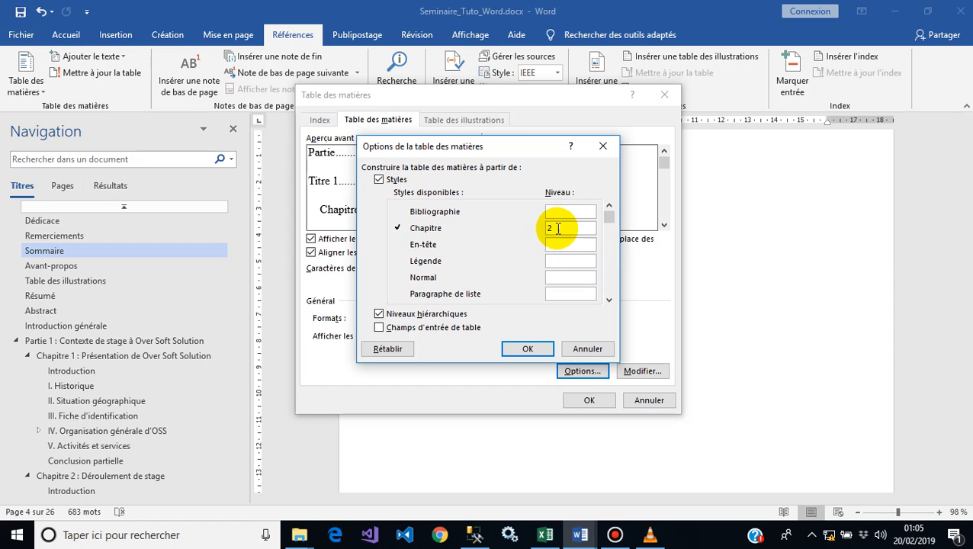
pyautogui.click(609, 301)
pyautogui.click(608, 301)
pyautogui.click(609, 300)
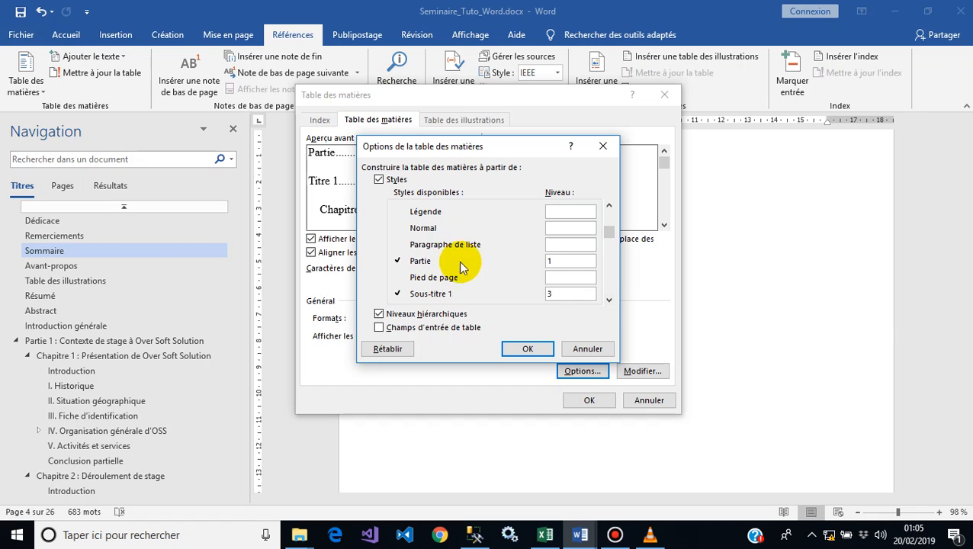
pyautogui.click(608, 300)
pyautogui.click(608, 300)
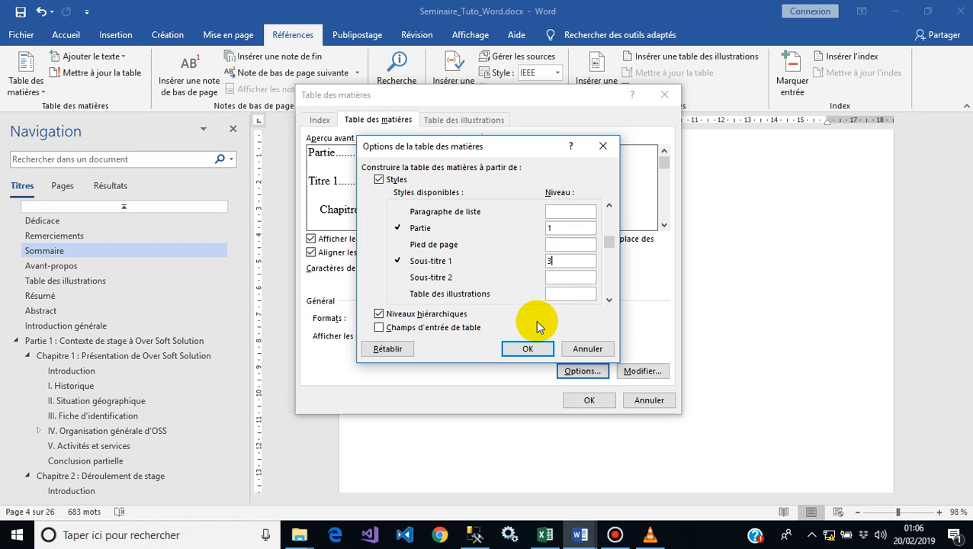
pyautogui.click(608, 300)
pyautogui.click(609, 301)
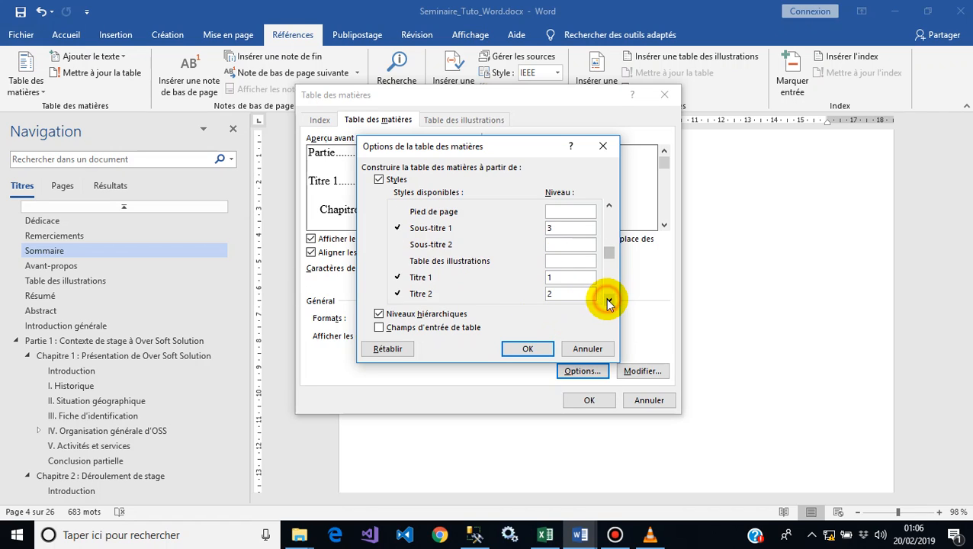
pyautogui.click(609, 301)
pyautogui.click(609, 301)
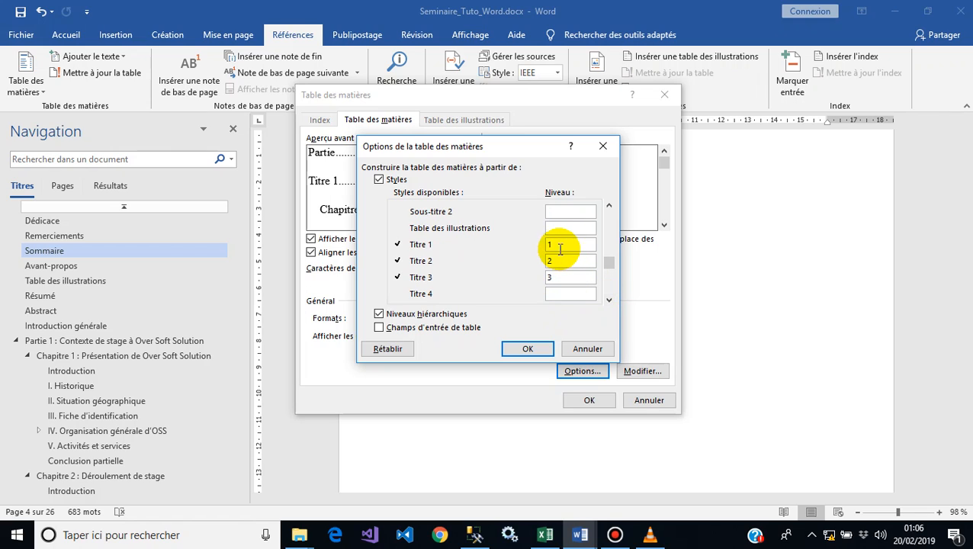
pyautogui.press('BackSpace')
pyautogui.click(568, 261)
pyautogui.press('BackSpace')
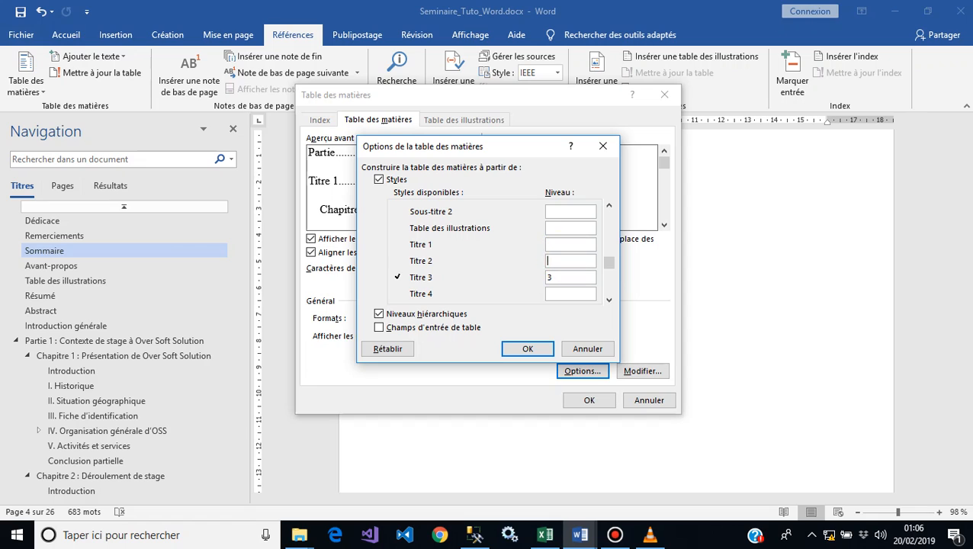
pyautogui.click(565, 277)
pyautogui.press('BackSpace')
pyautogui.click(609, 300)
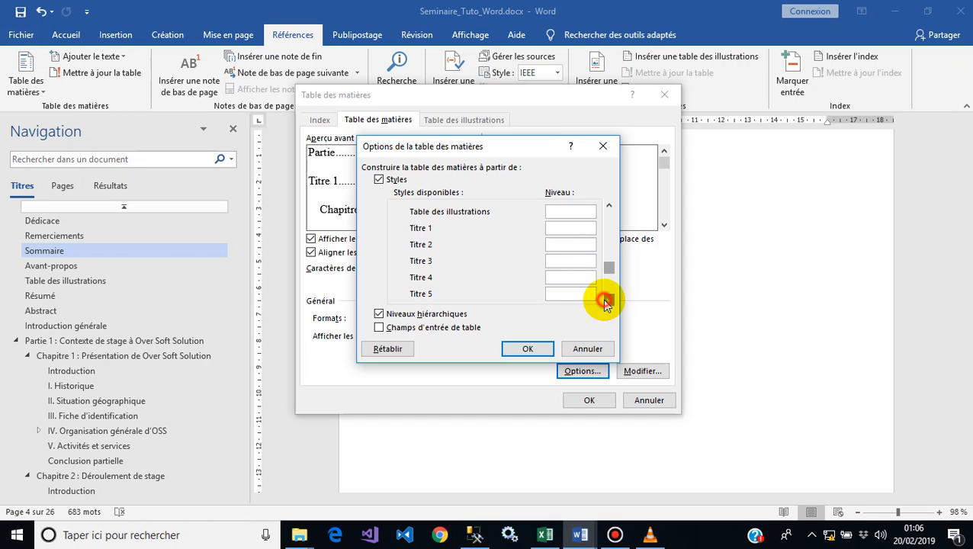
pyautogui.click(608, 301)
pyautogui.click(609, 301)
pyautogui.click(609, 300)
pyautogui.click(608, 302)
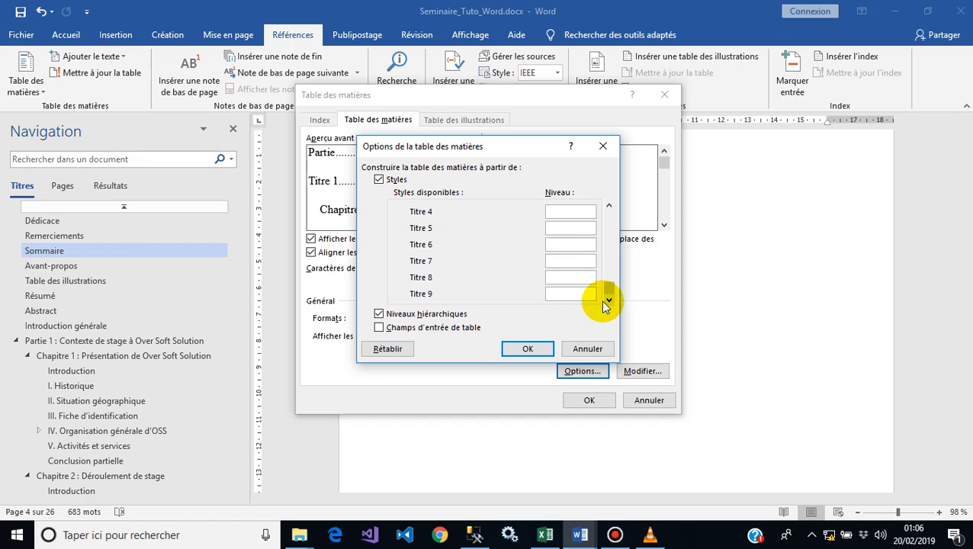
pyautogui.click(528, 350)
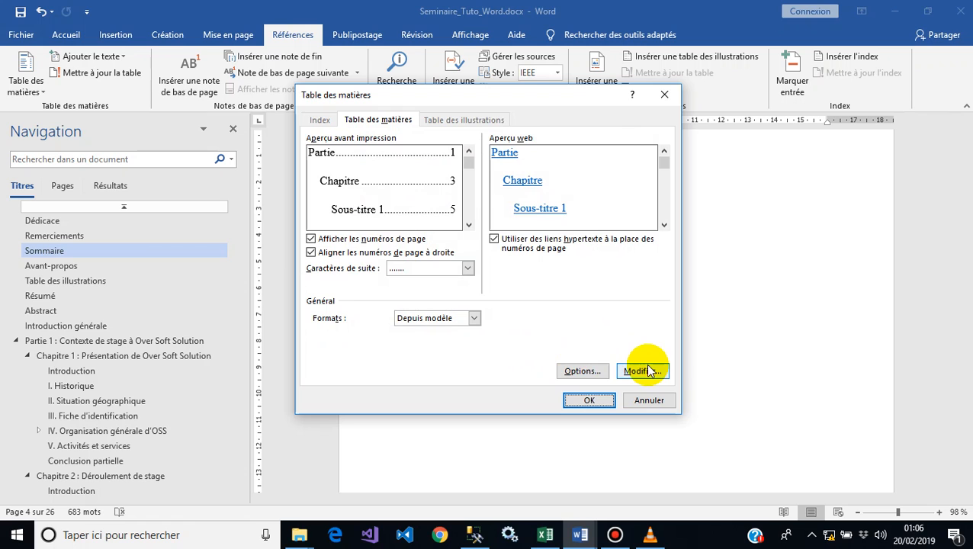
pyautogui.click(581, 371)
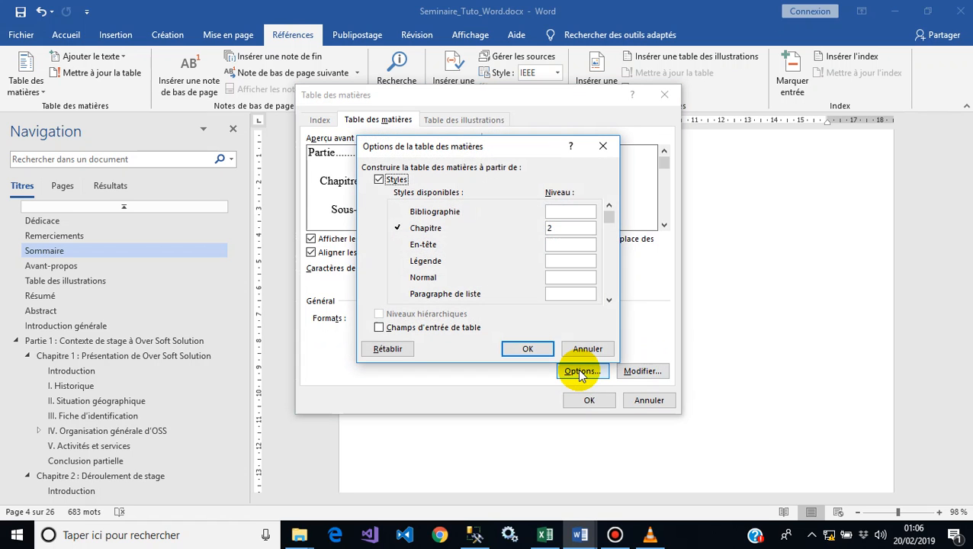
pyautogui.click(527, 348)
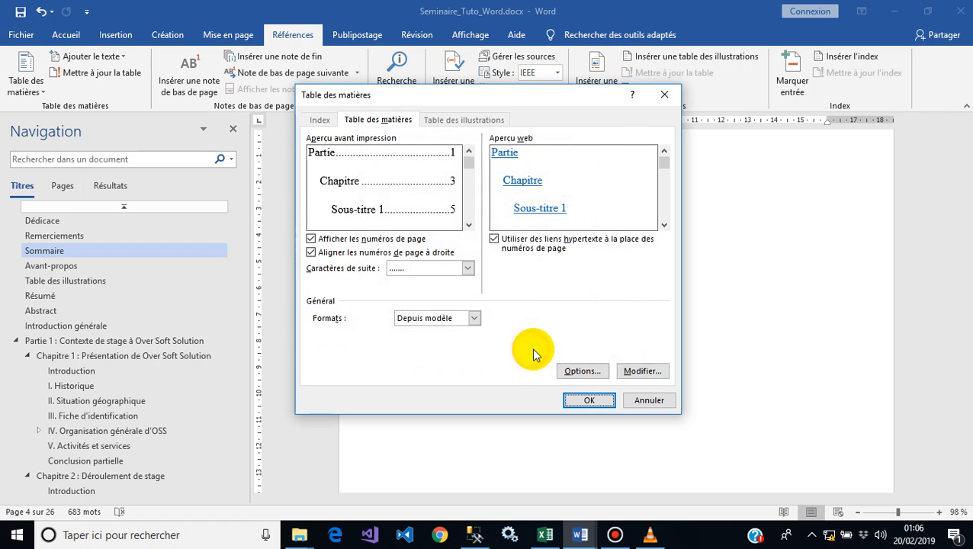
# Step: Modify the TM 1 table of contents style to make its font bold
pyautogui.click(643, 372)
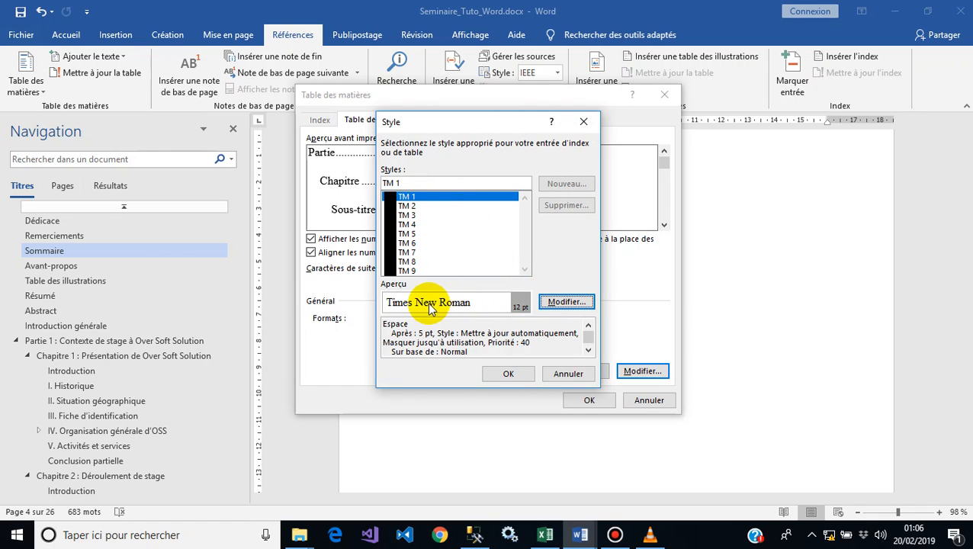
pyautogui.click(563, 302)
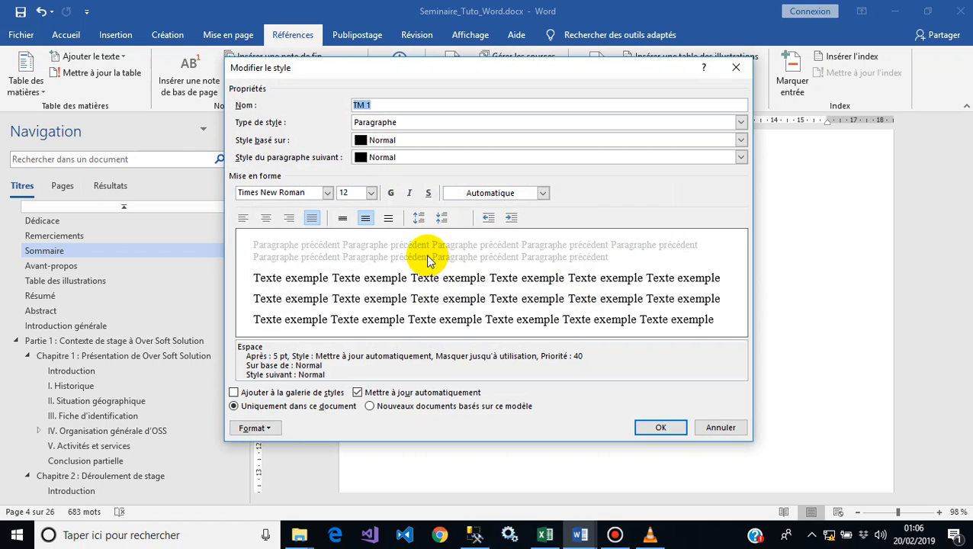
pyautogui.click(391, 193)
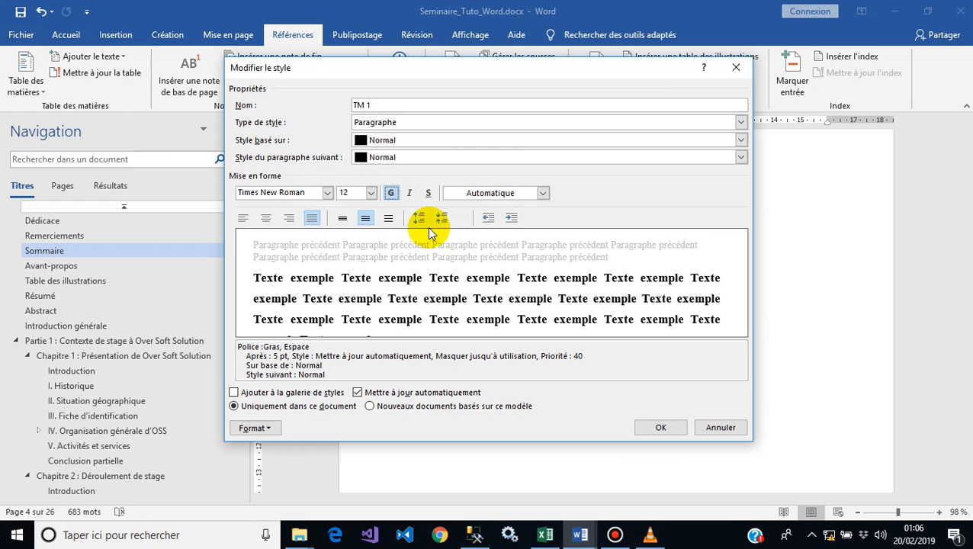
pyautogui.click(662, 429)
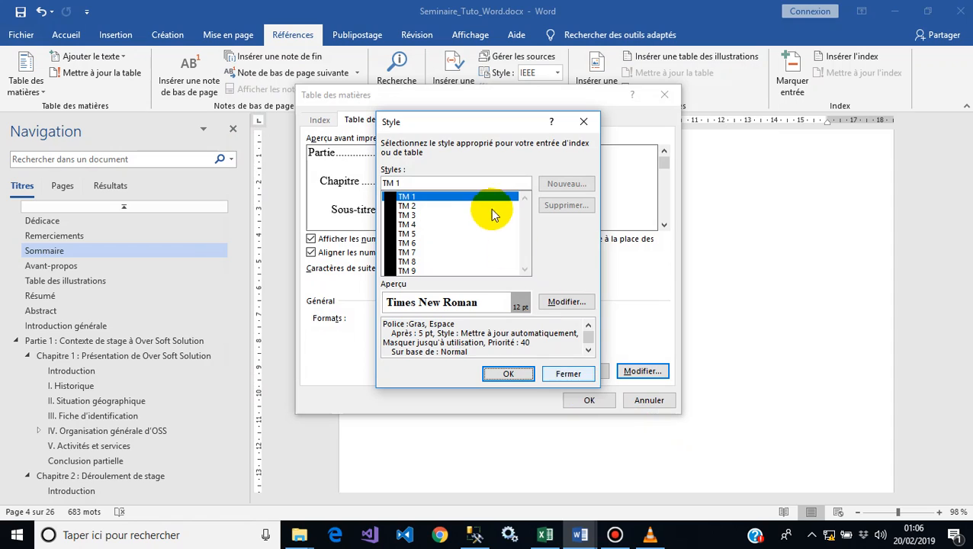
pyautogui.click(410, 206)
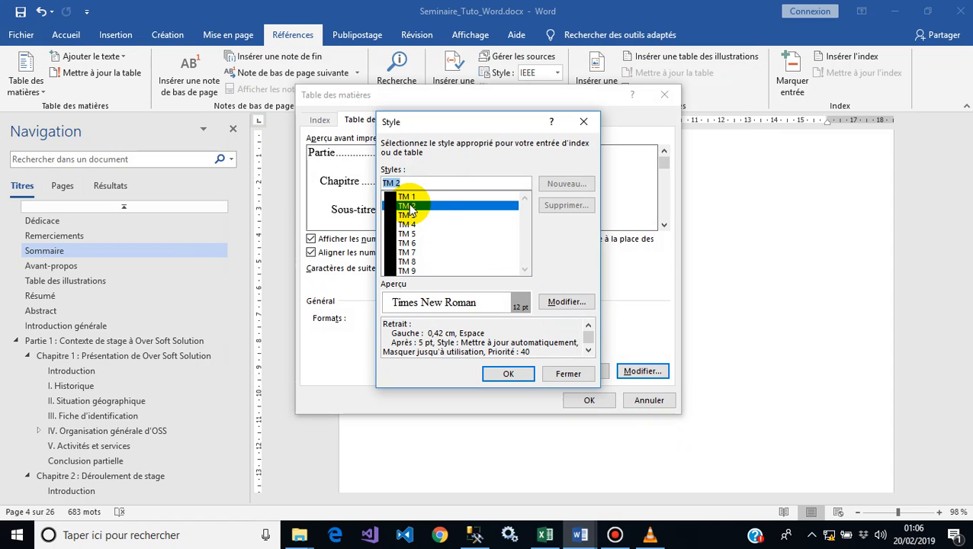
pyautogui.click(564, 302)
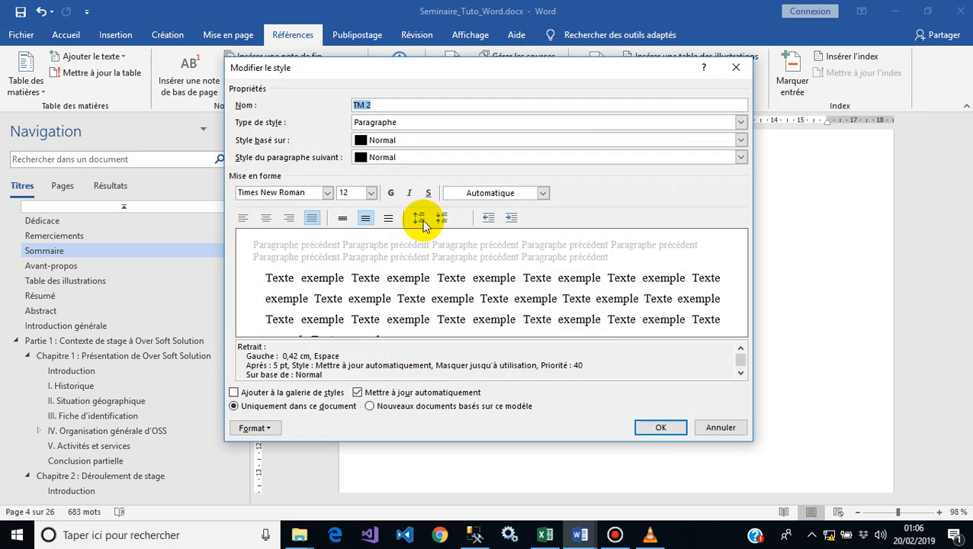
pyautogui.click(659, 432)
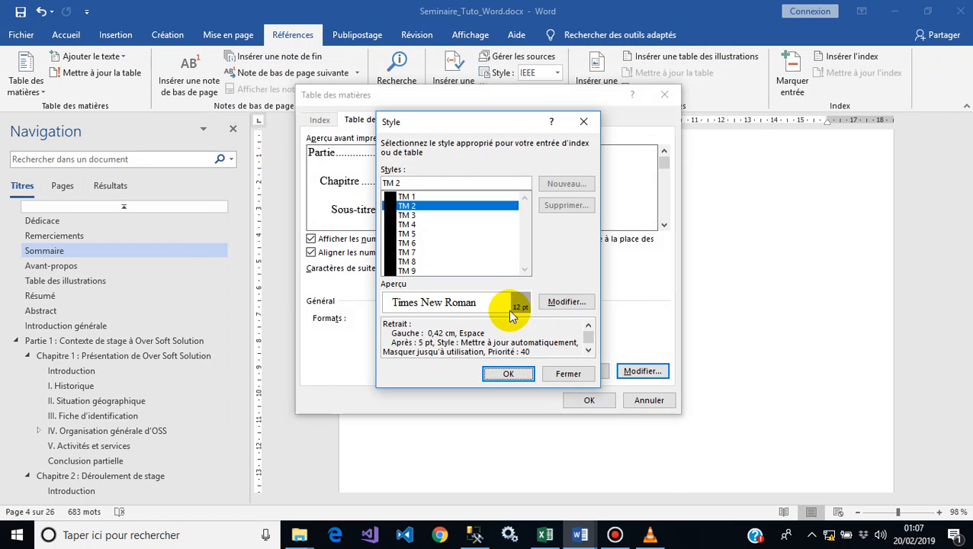
# Step: Modify the TM 3 table of contents style to set its font size to 11 pt
pyautogui.click(412, 215)
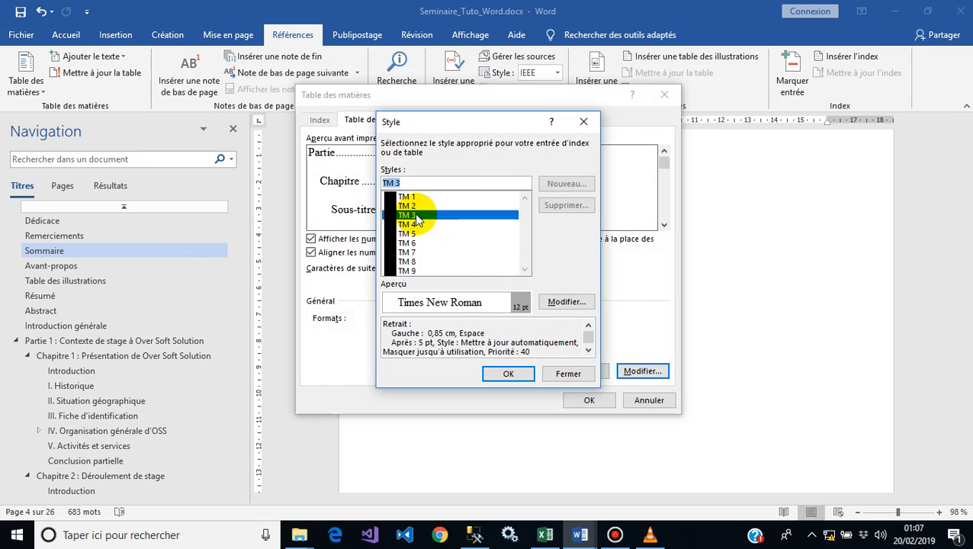
pyautogui.click(566, 302)
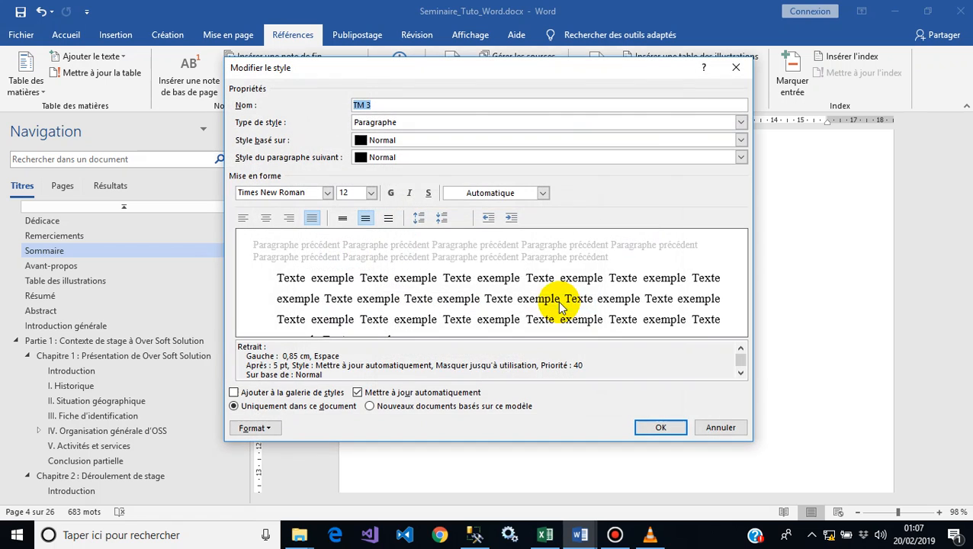
pyautogui.click(371, 193)
pyautogui.click(370, 193)
pyautogui.click(371, 194)
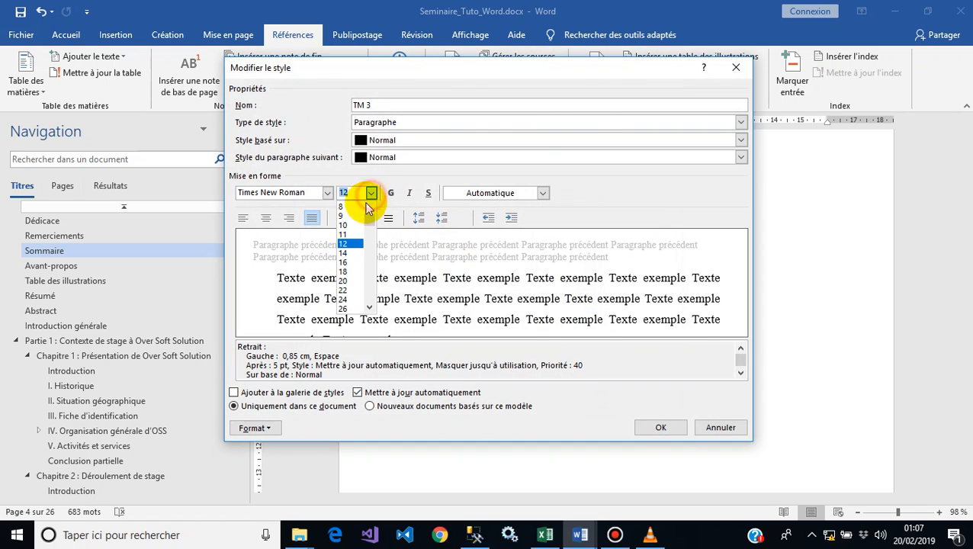
pyautogui.click(349, 235)
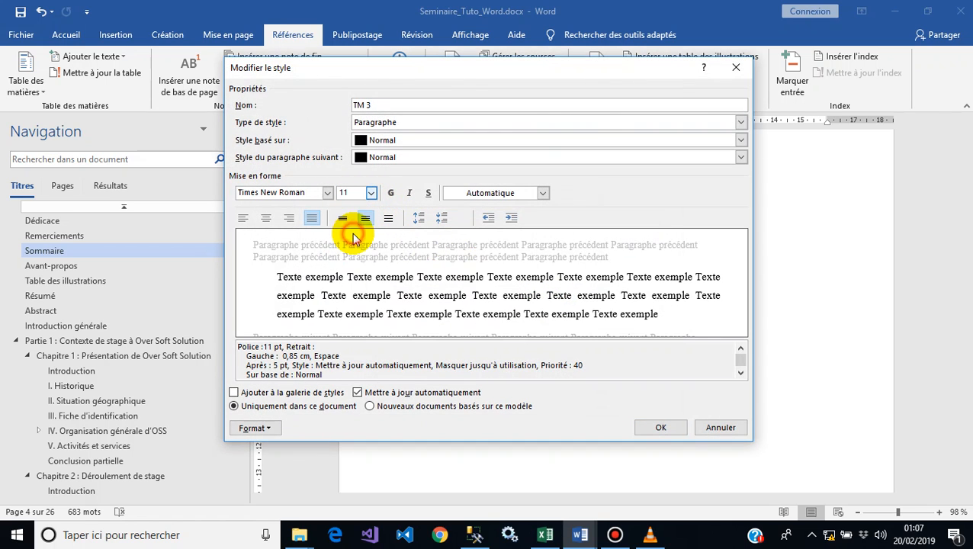
pyautogui.click(672, 431)
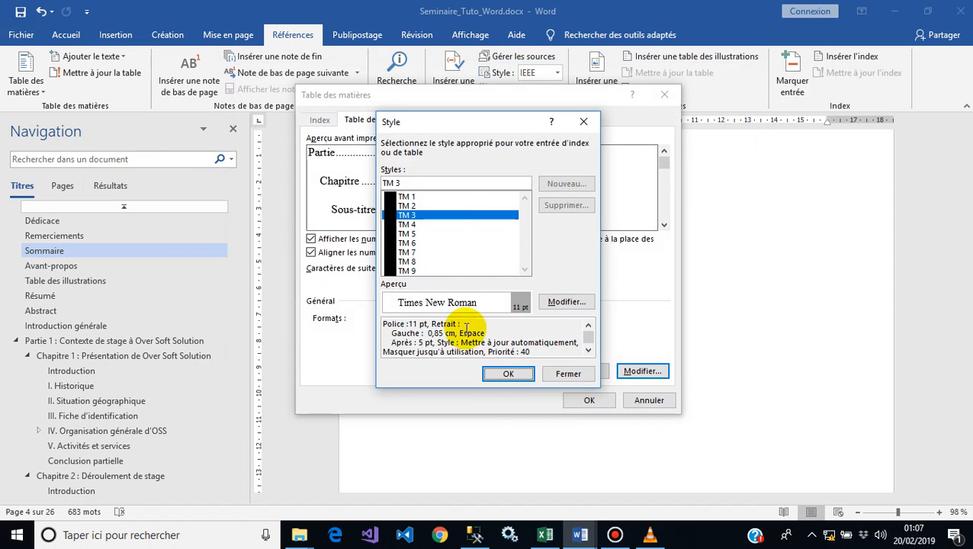
# Step: Confirm the style changes and insert the customised table of contents under the Sommaire heading
pyautogui.click(508, 374)
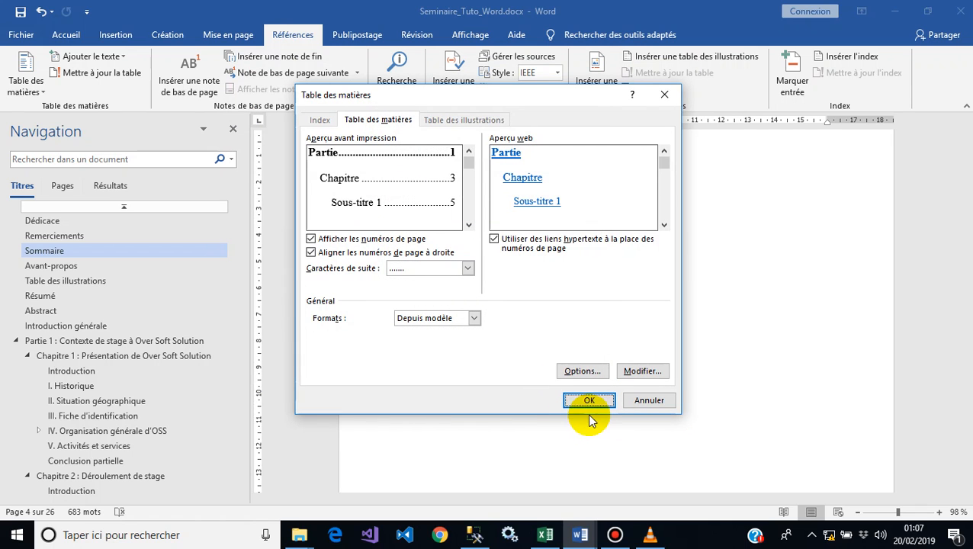
pyautogui.click(588, 399)
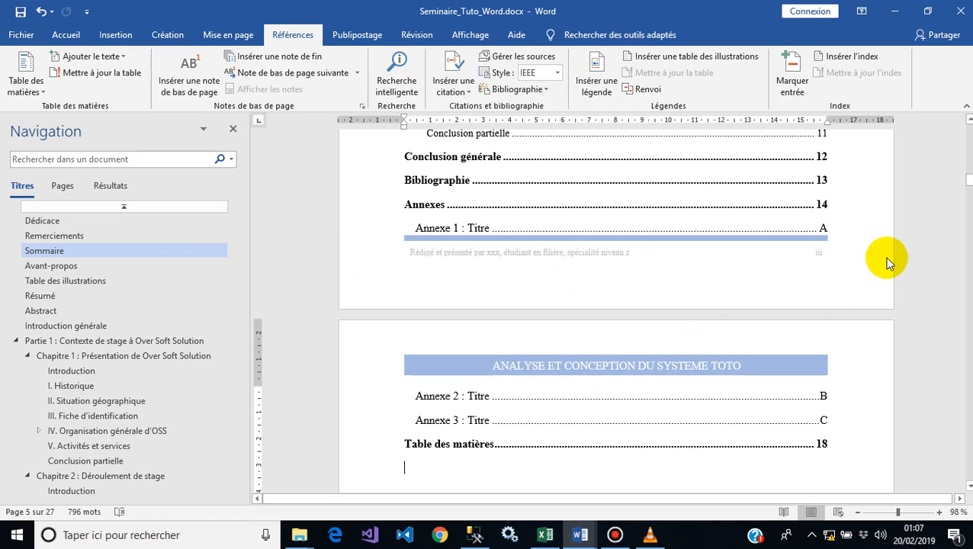
# Step: Scroll through the inserted table of contents to review its entries and page numbers
pyautogui.click(969, 185)
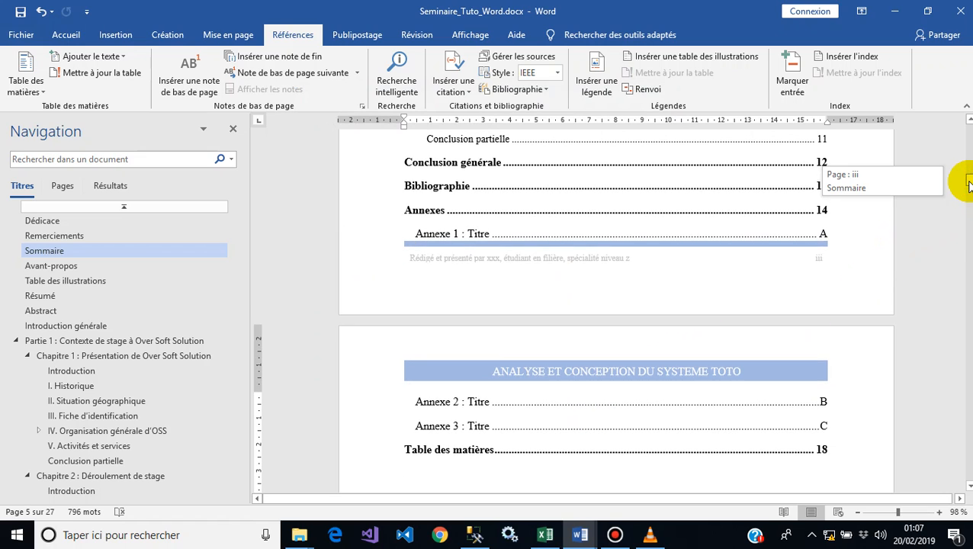
pyautogui.moveTo(968, 184); pyautogui.dragTo(969, 174)
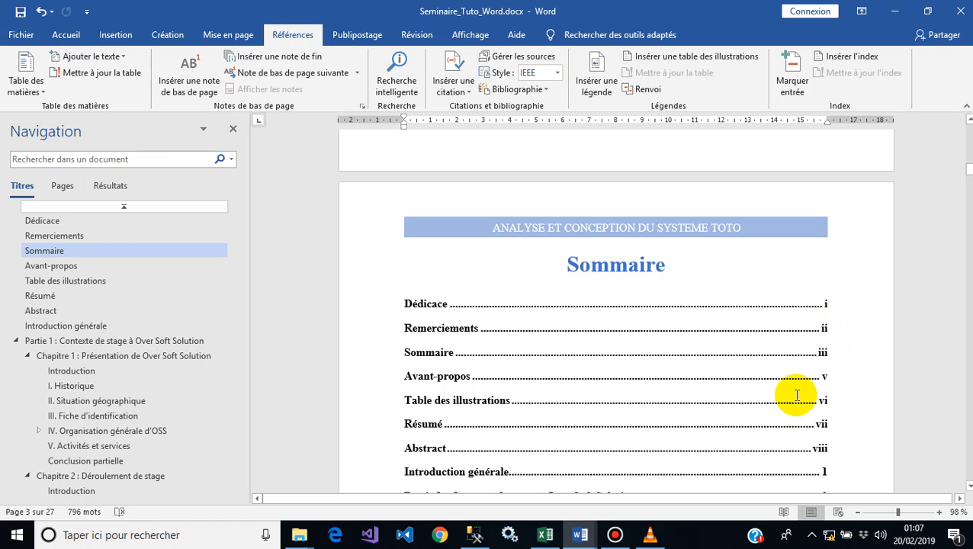
pyautogui.click(479, 472)
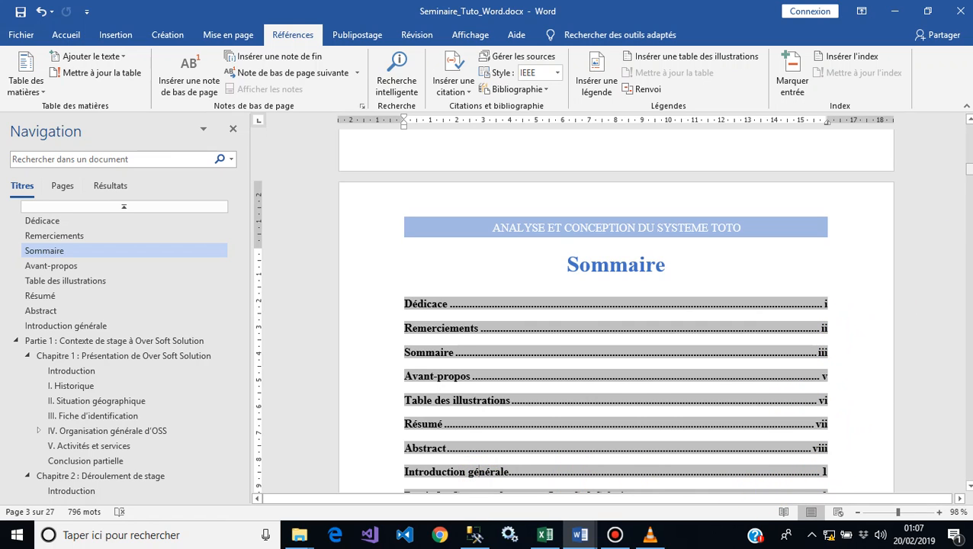
pyautogui.scroll(-6, 616, 309)
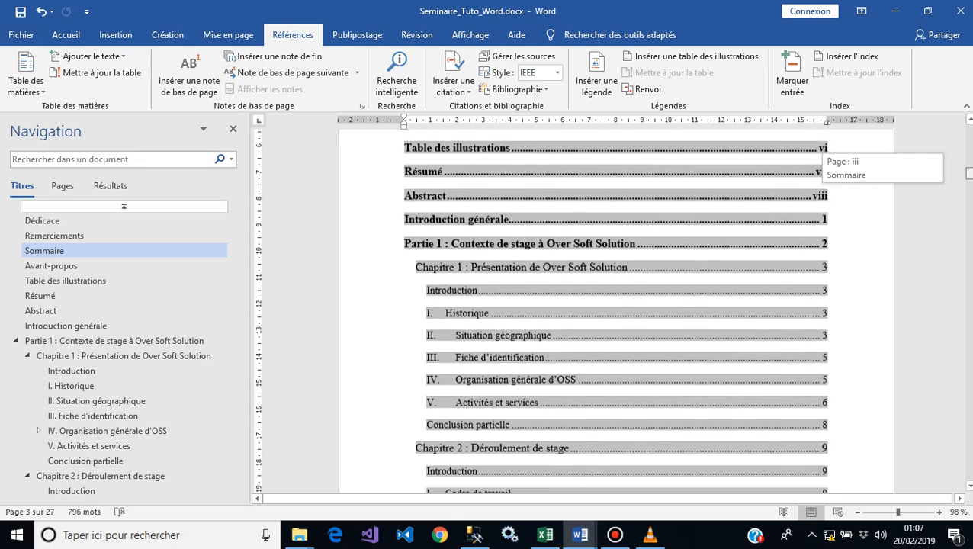
pyautogui.scroll(-6, 616, 309)
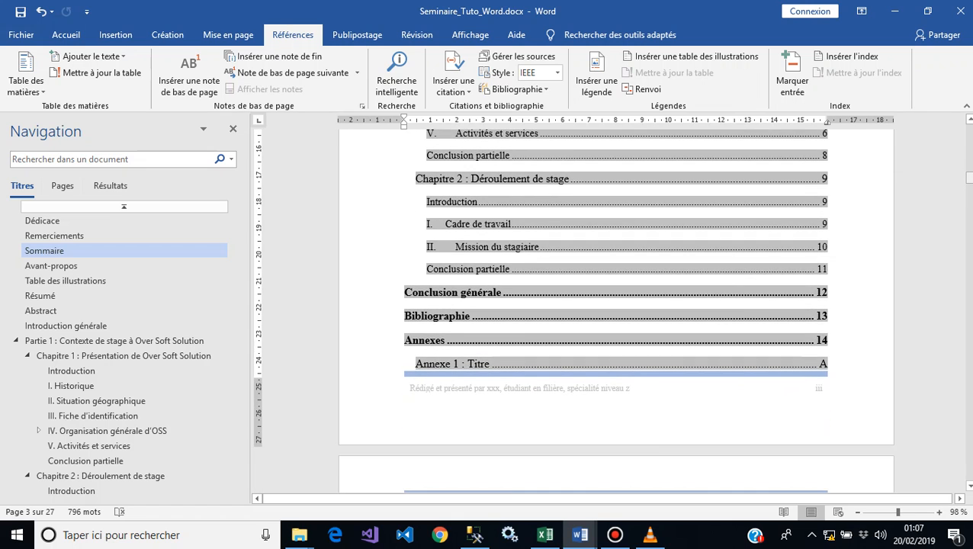
pyautogui.click(820, 364)
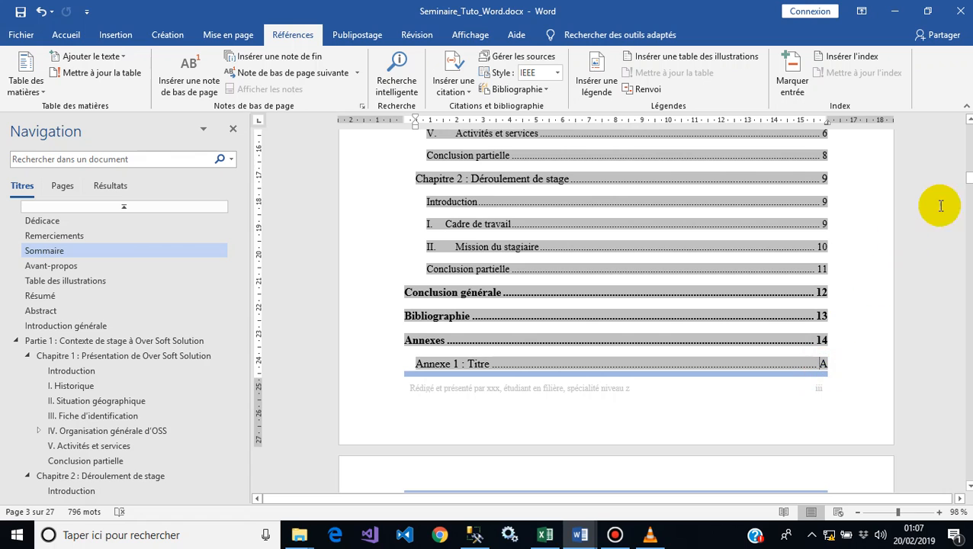
pyautogui.moveTo(969, 183); pyautogui.dragTo(962, 177)
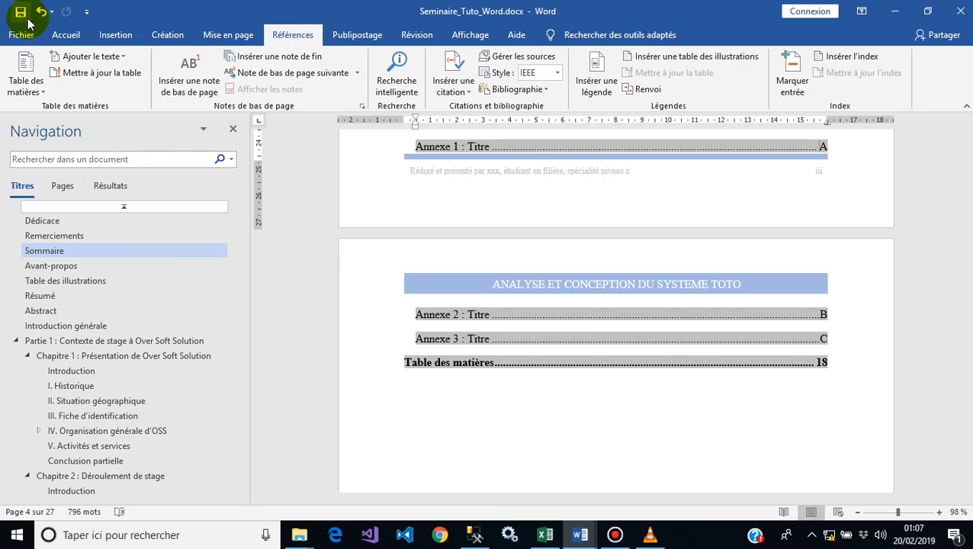
# Step: Under the Table des matières heading at the end, start a custom table of contents and assign Sous-titre 2 to level 4
pyautogui.moveTo(235, 270); pyautogui.dragTo(241, 393)
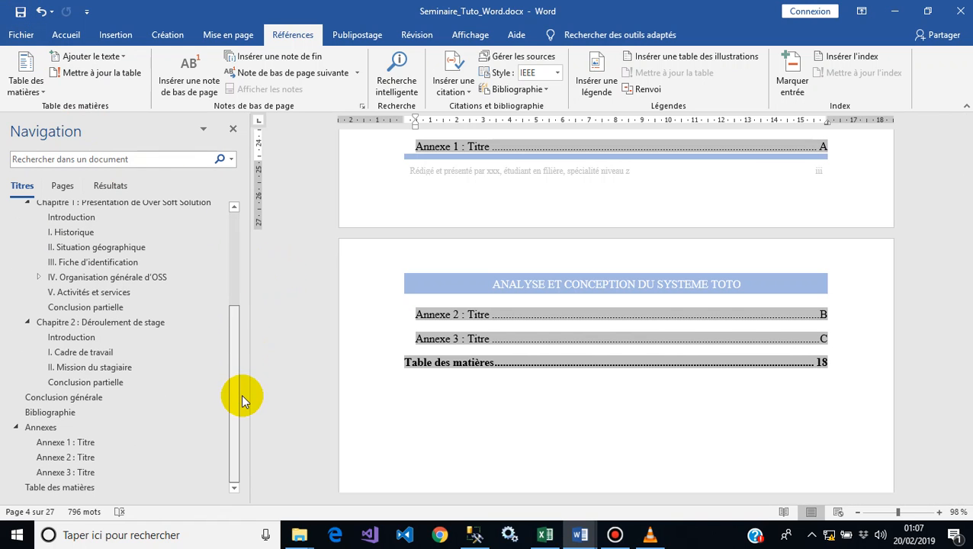
pyautogui.click(83, 485)
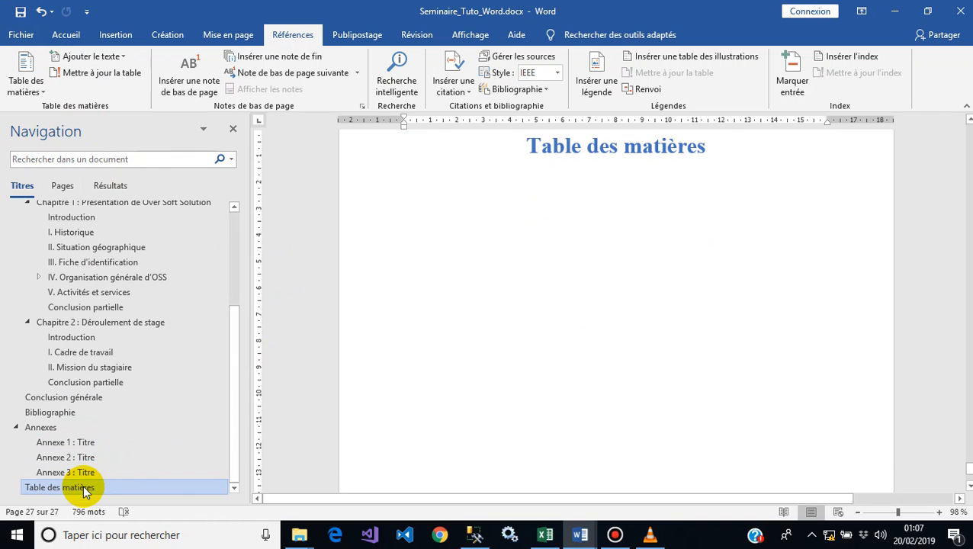
pyautogui.click(402, 185)
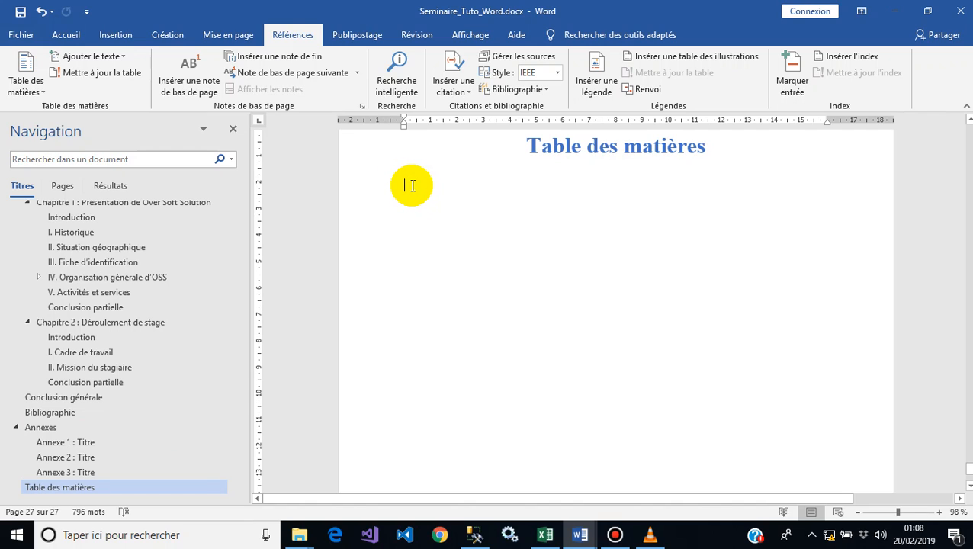
pyautogui.click(25, 90)
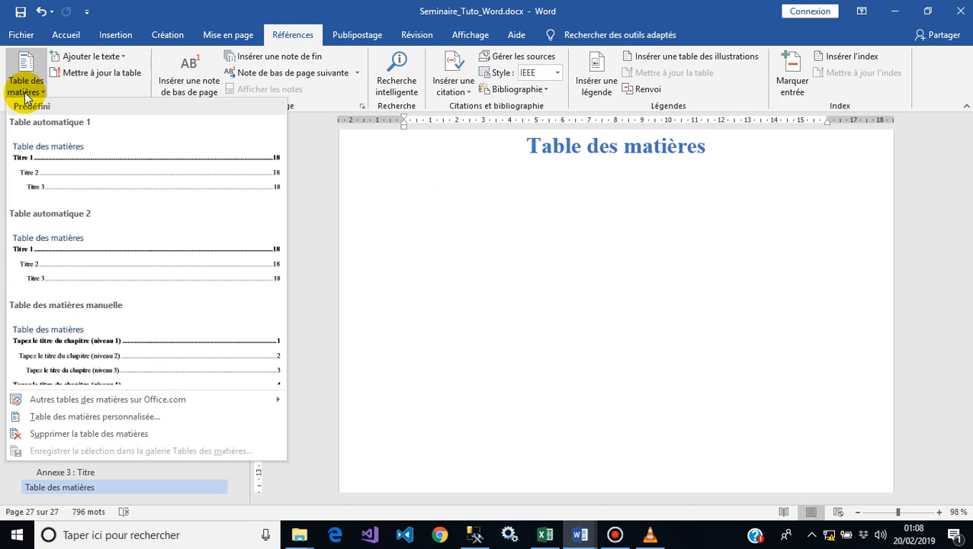
pyautogui.click(290, 35)
pyautogui.click(31, 92)
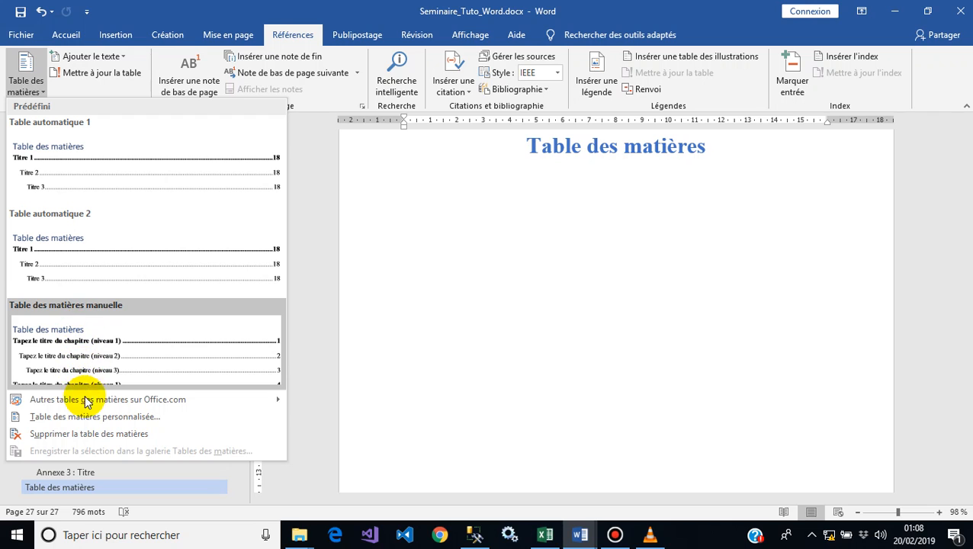
pyautogui.click(88, 421)
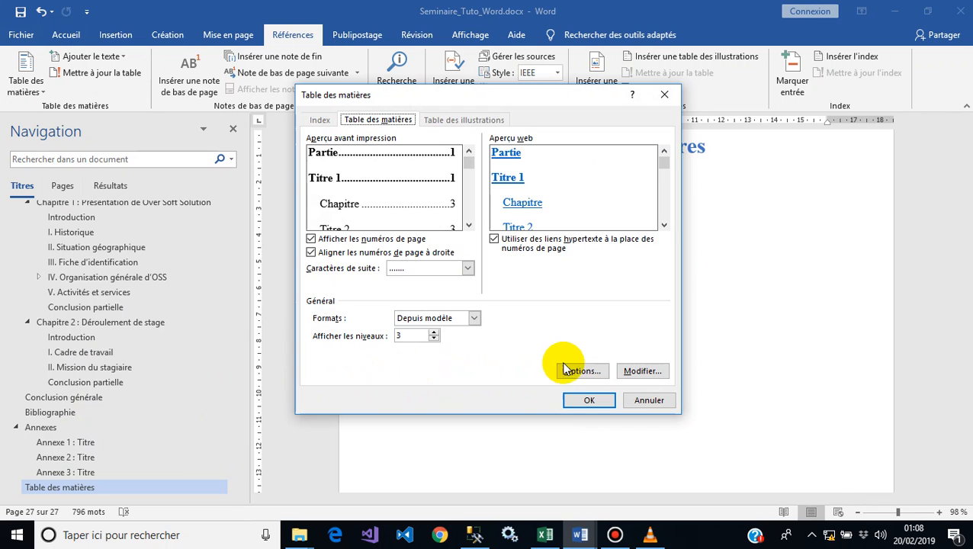
pyautogui.click(587, 370)
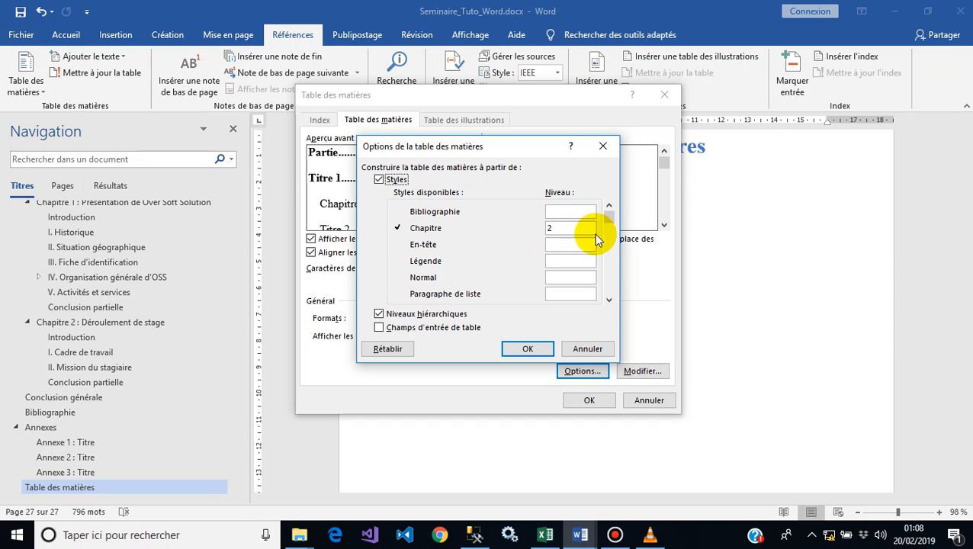
pyautogui.click(608, 303)
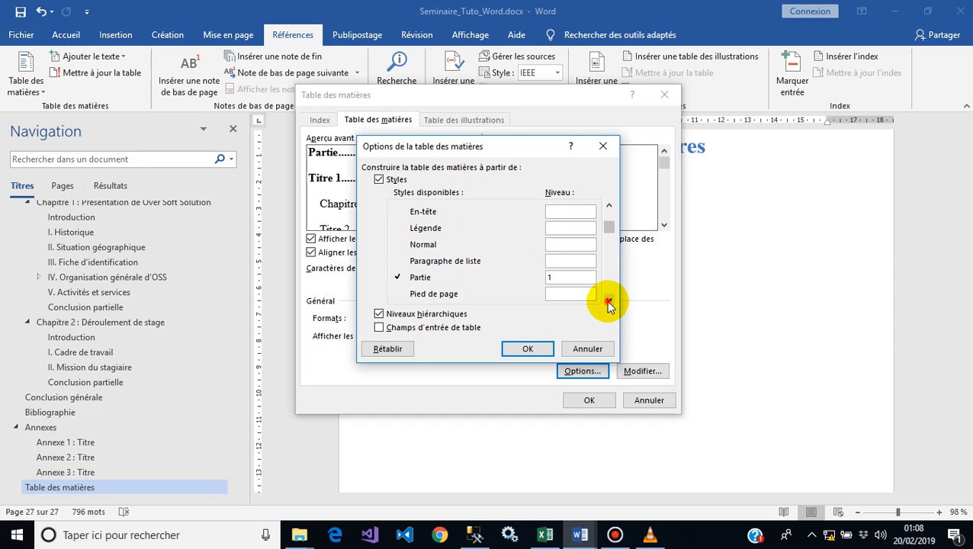
pyautogui.click(609, 303)
pyautogui.click(609, 302)
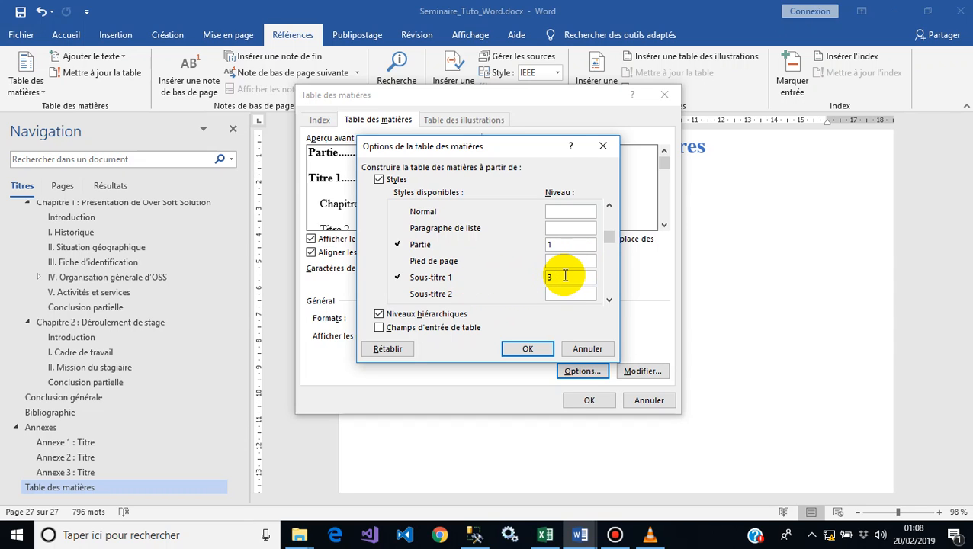
pyautogui.click(607, 300)
pyautogui.click(608, 299)
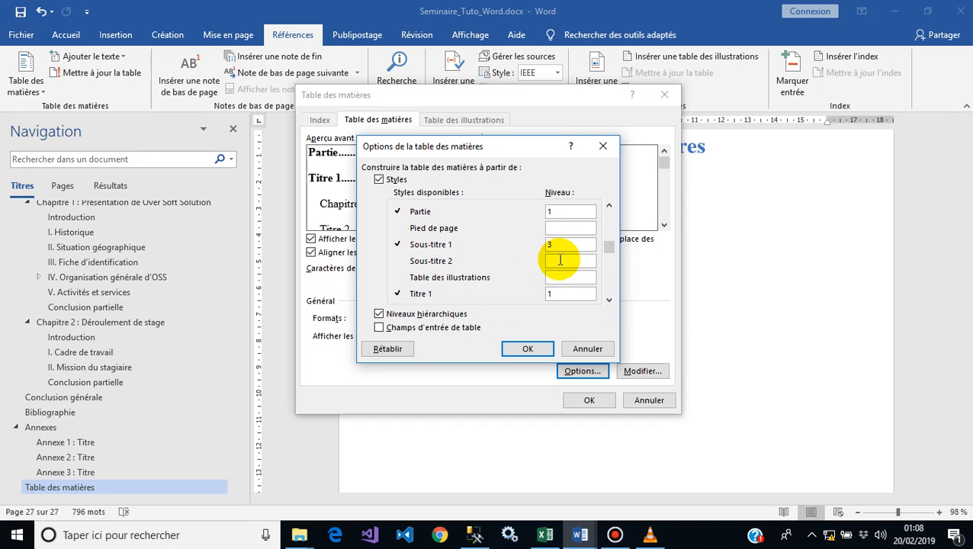
pyautogui.write('4')
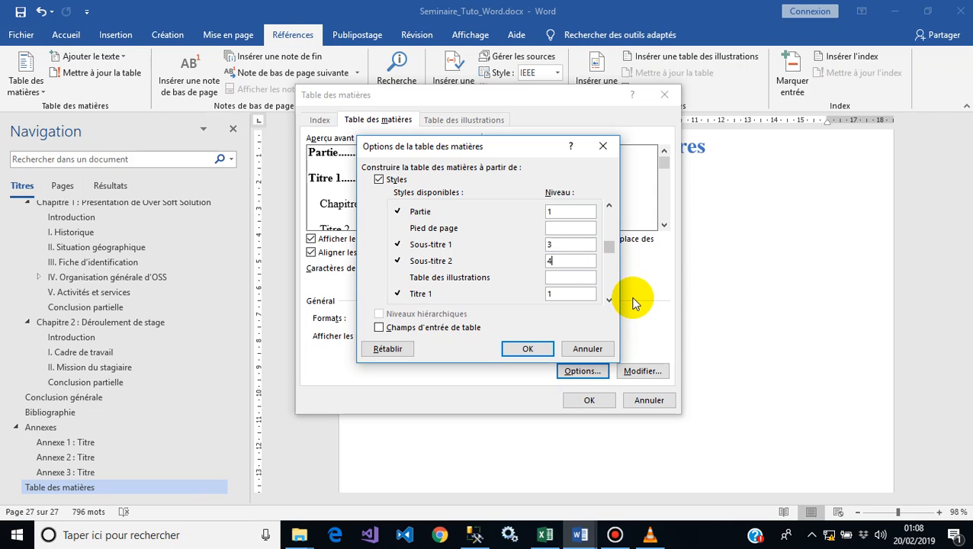
# Step: Clear the levels of the Titre 1, Titre 2 and Titre 3 styles and confirm the options
pyautogui.click(608, 299)
pyautogui.click(608, 299)
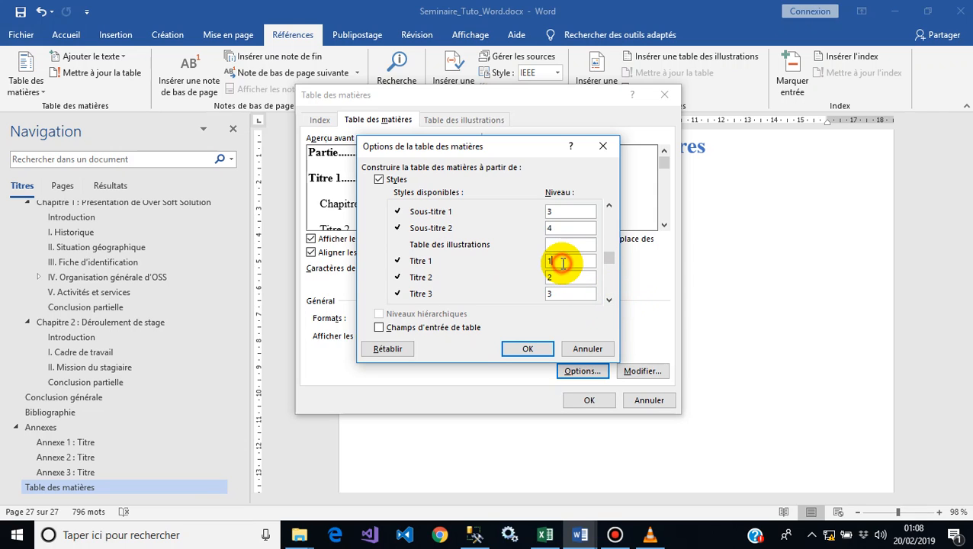
pyautogui.press('BackSpace')
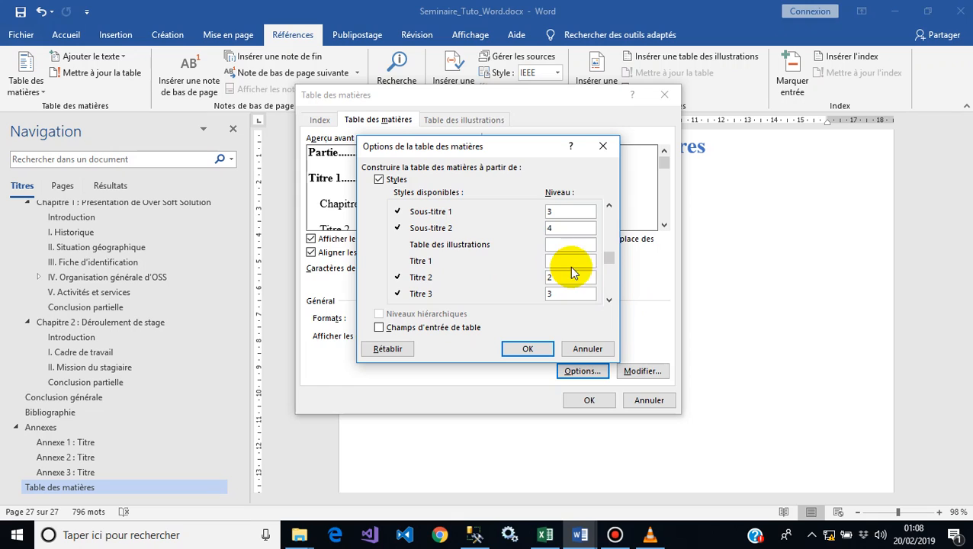
pyautogui.press('BackSpace')
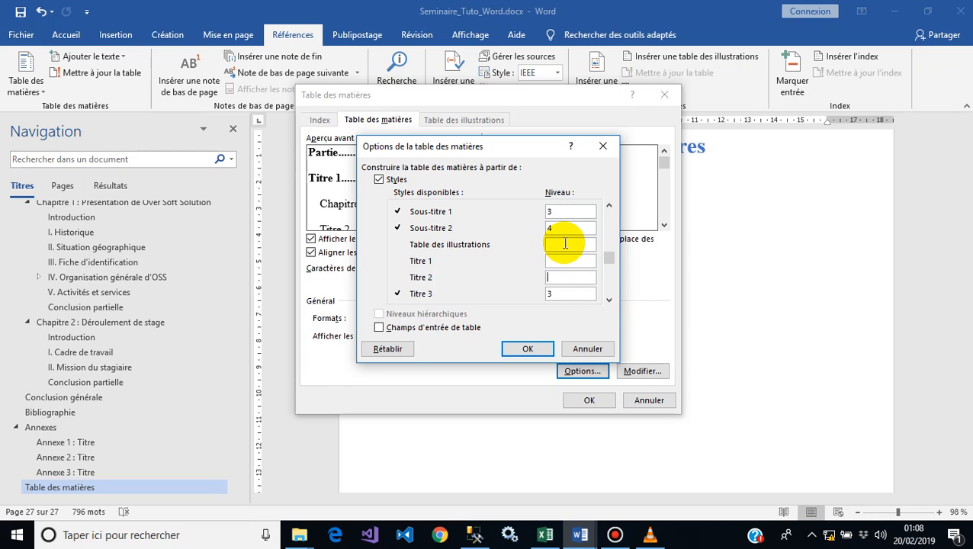
pyautogui.press('BackSpace')
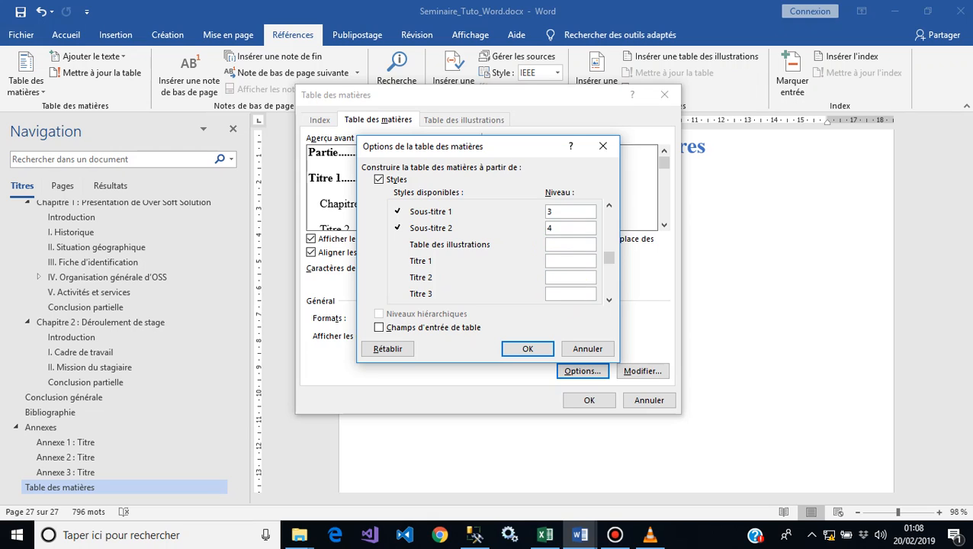
pyautogui.click(609, 299)
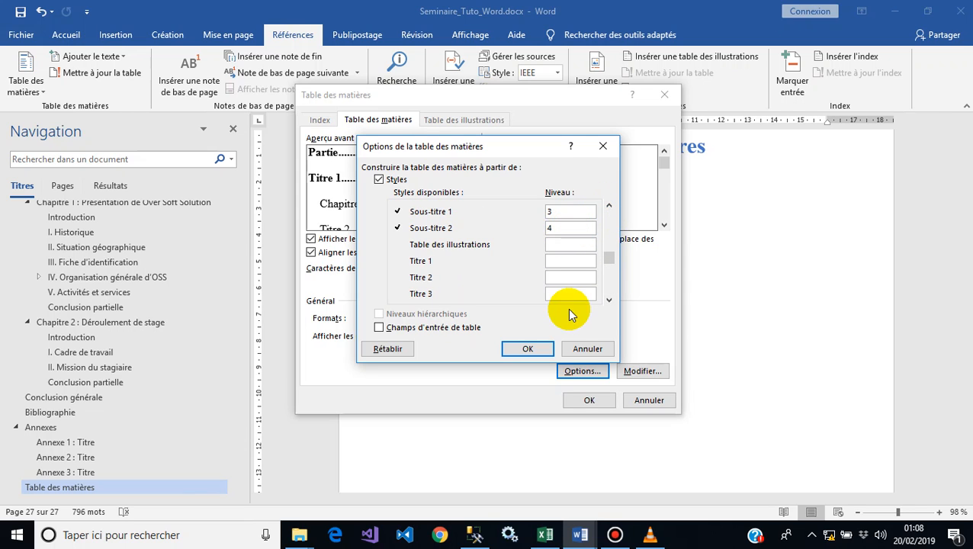
pyautogui.click(528, 349)
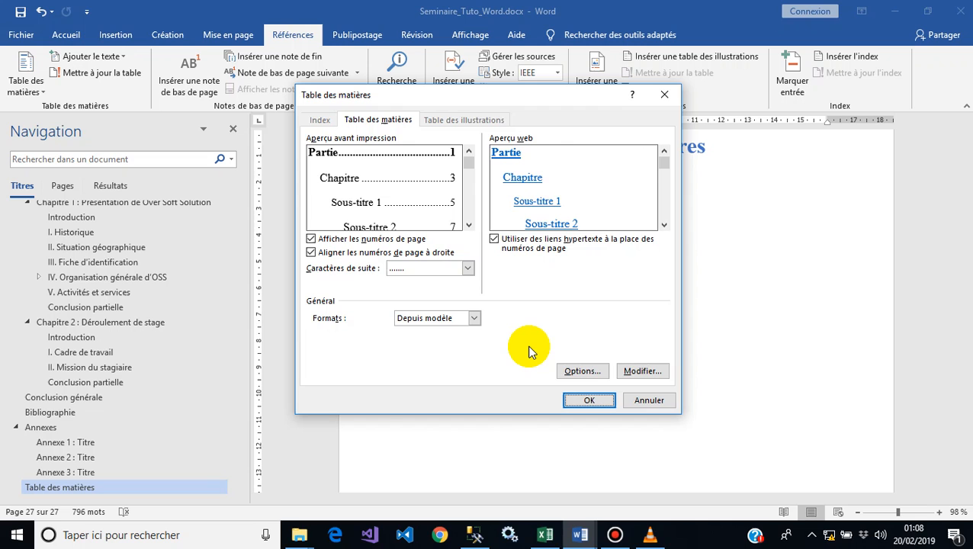
# Step: Insert the table of contents as a new table without replacing the existing one
pyautogui.click(592, 400)
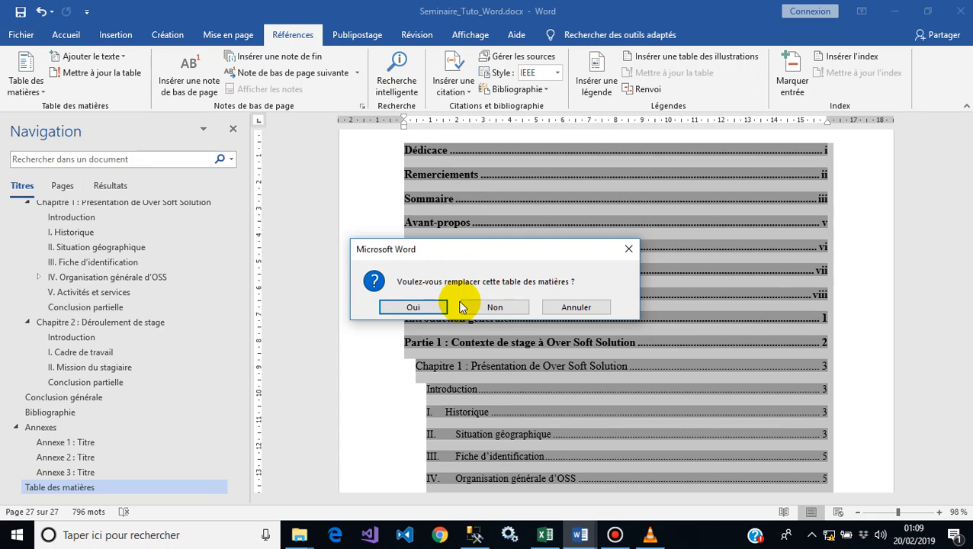
pyautogui.click(493, 308)
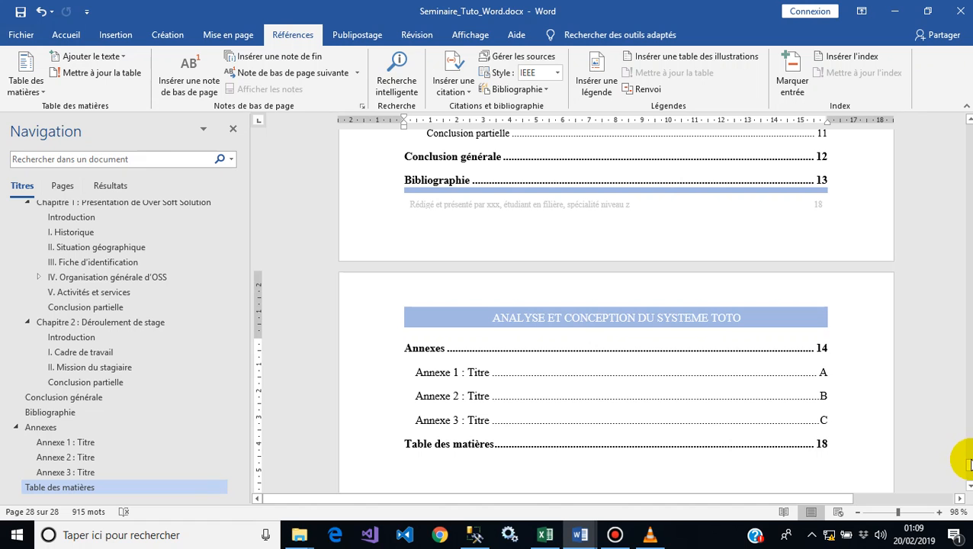
# Step: Scroll through the document to compare the entries of both tables of contents
pyautogui.moveTo(969, 466); pyautogui.dragTo(969, 458)
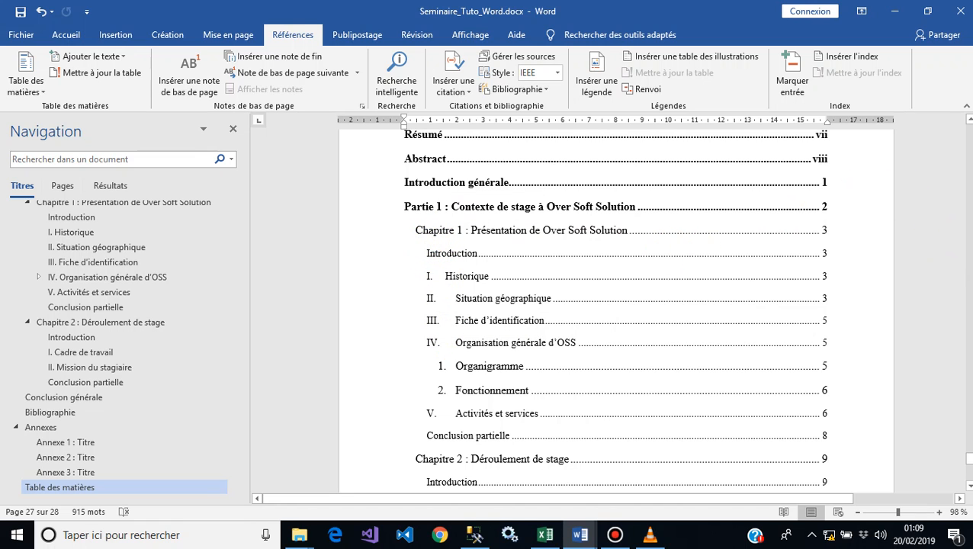
pyautogui.click(967, 121)
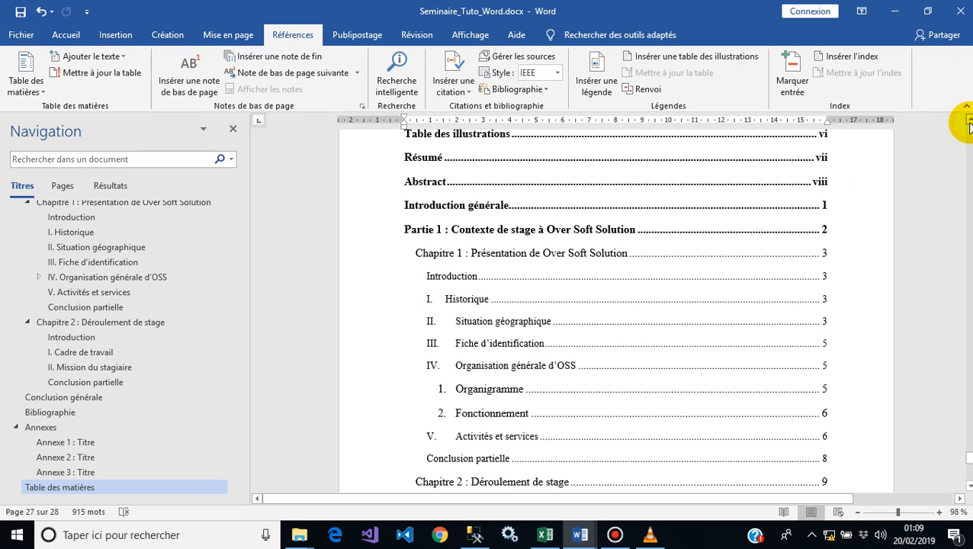
pyautogui.click(967, 121)
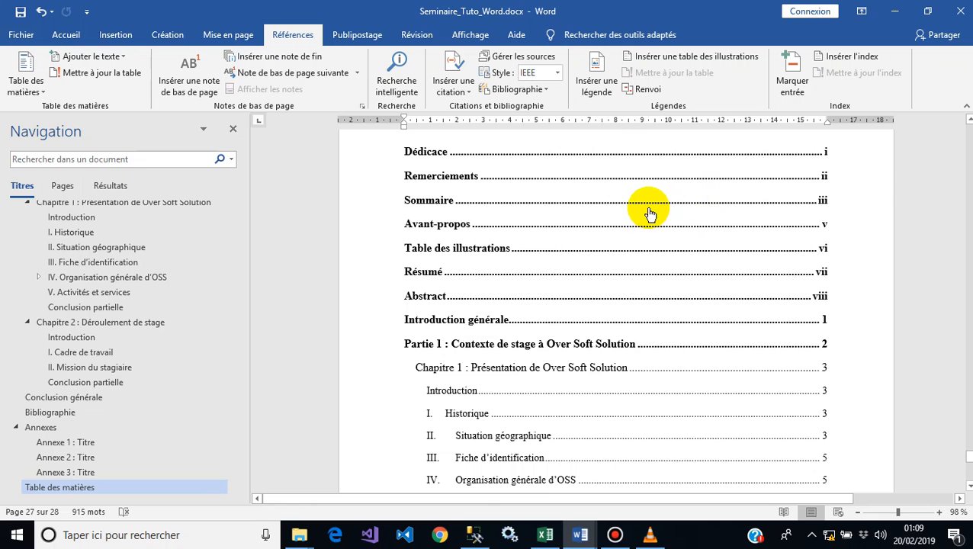
pyautogui.tripleClick(649, 211)
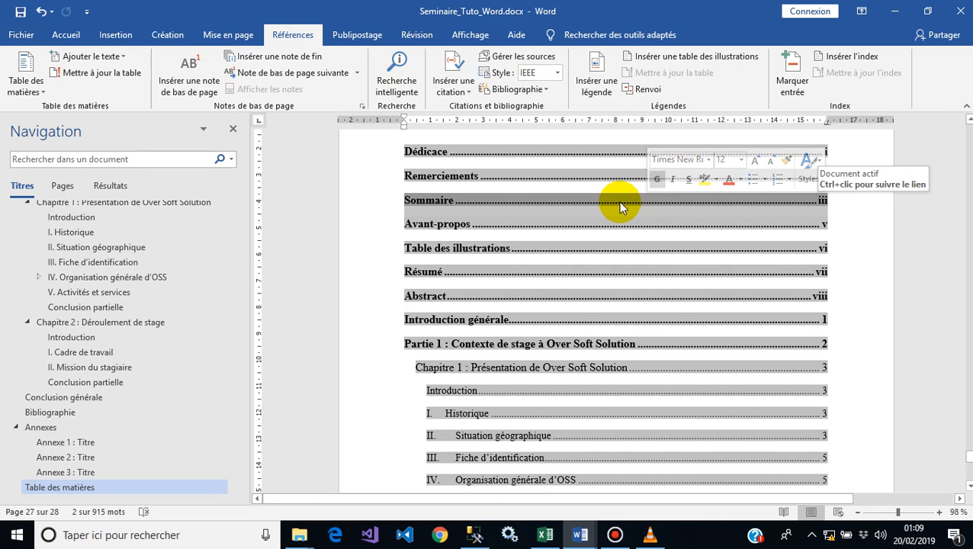
pyautogui.click(622, 208)
pyautogui.keyDown('ctrl'); pyautogui.click(619, 201); pyautogui.keyUp('ctrl')
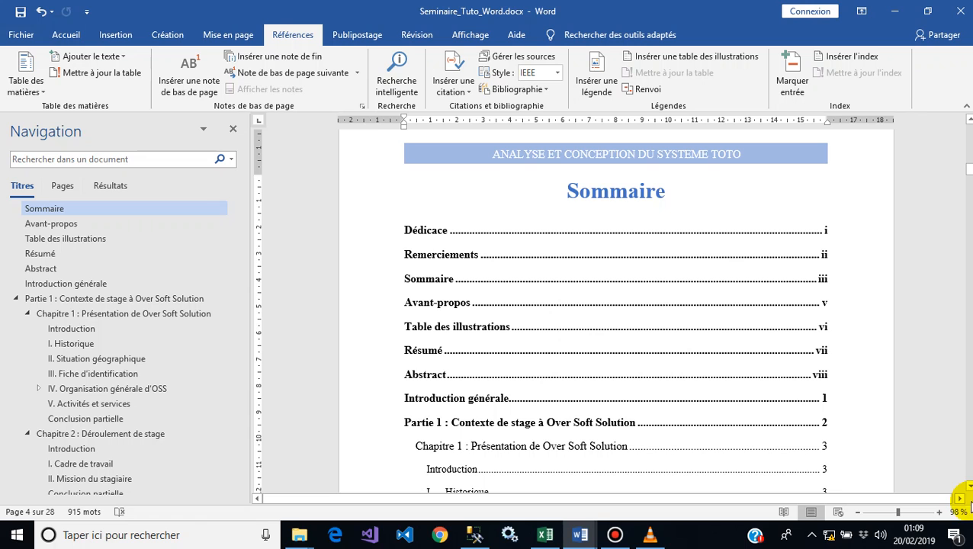
pyautogui.click(971, 489)
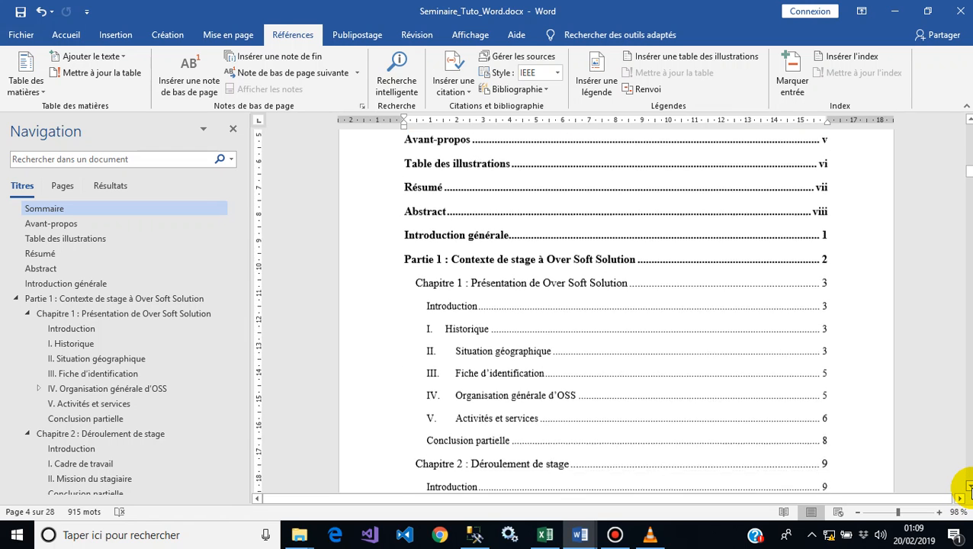
pyautogui.click(969, 488)
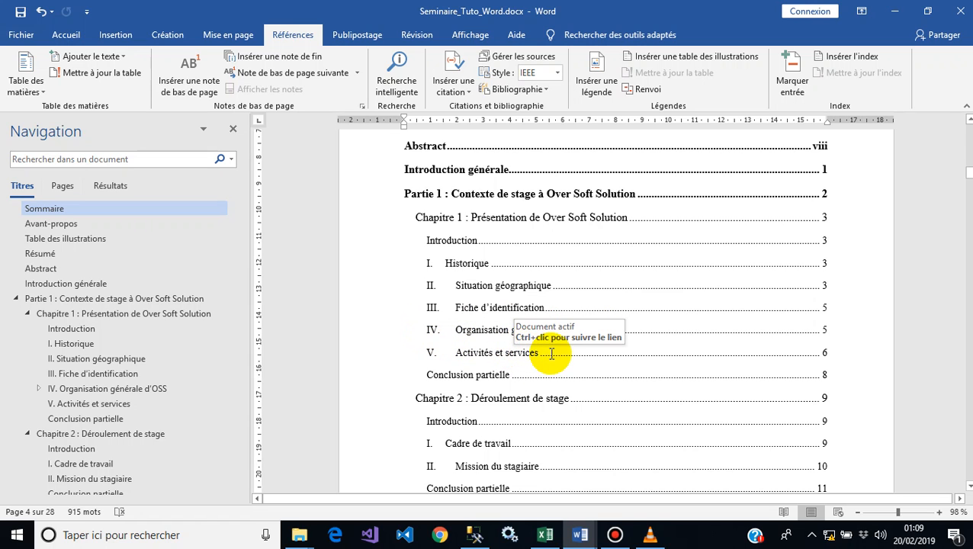
# Step: Examine the sub-headings of Organisation générale d'OSS and their entries in the Table des matières
pyautogui.scroll(-2, 614, 310)
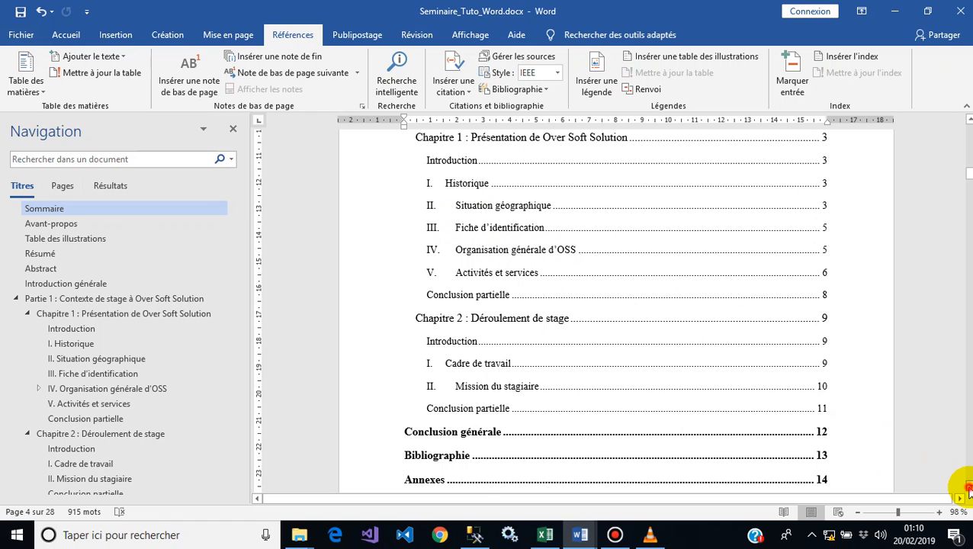
pyautogui.click(968, 488)
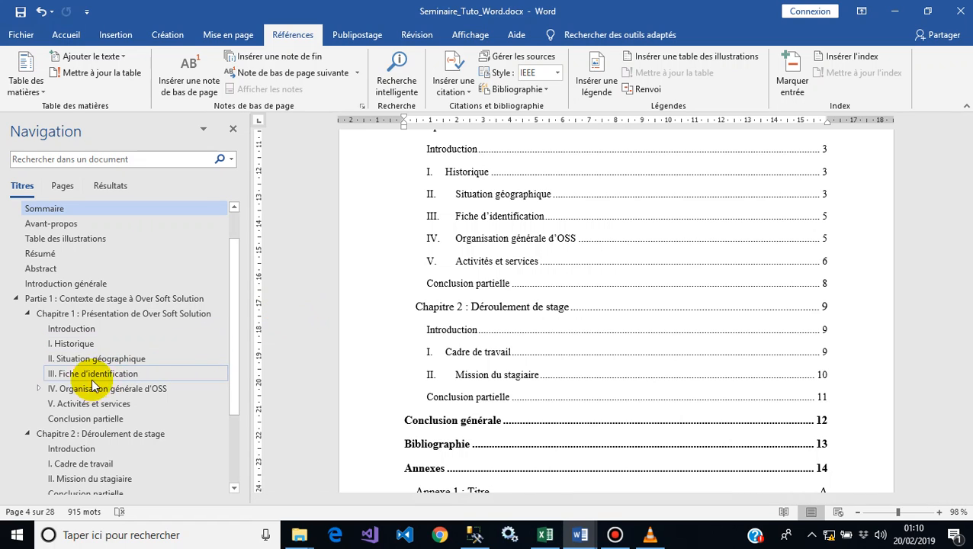
pyautogui.click(38, 388)
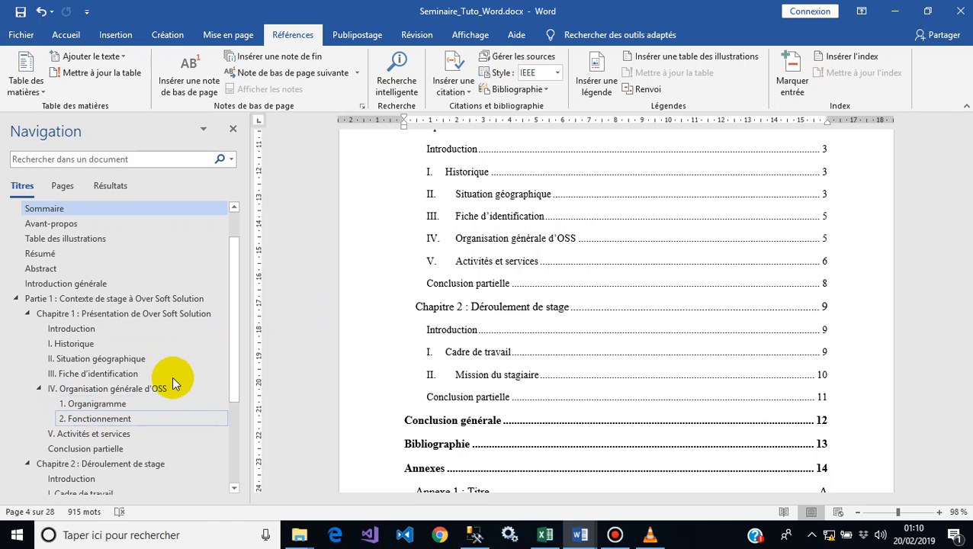
pyautogui.moveTo(231, 366); pyautogui.dragTo(239, 434)
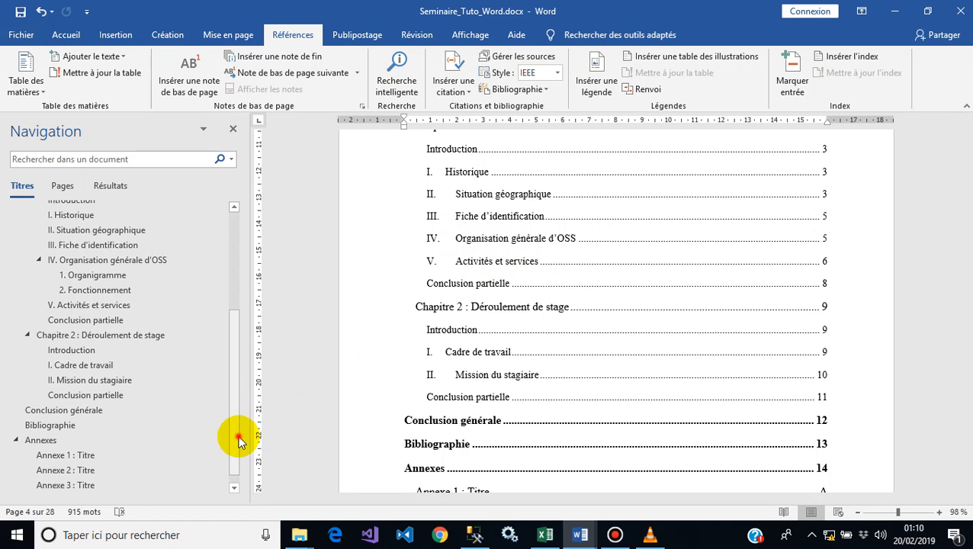
pyautogui.scroll(-1, 236, 446)
pyautogui.click(99, 488)
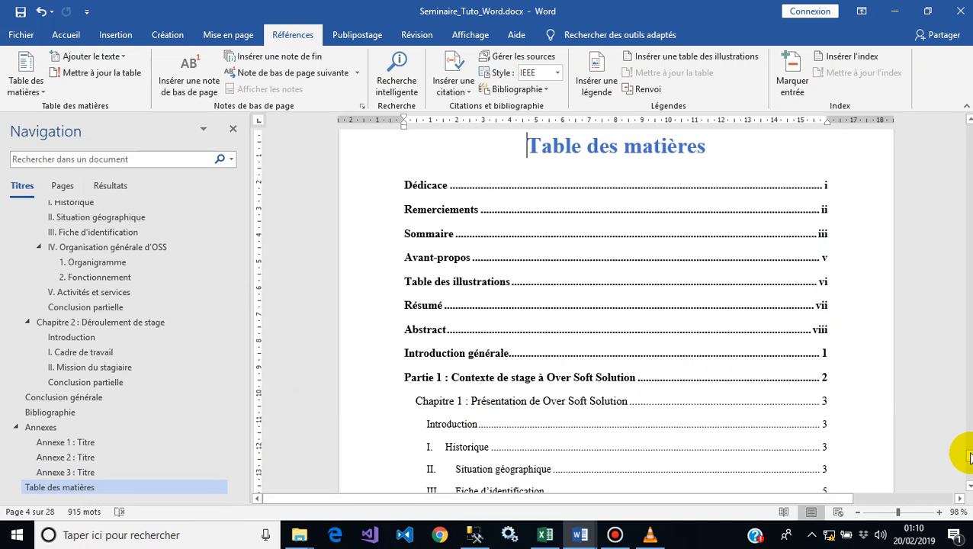
pyautogui.scroll(-5, 967, 455)
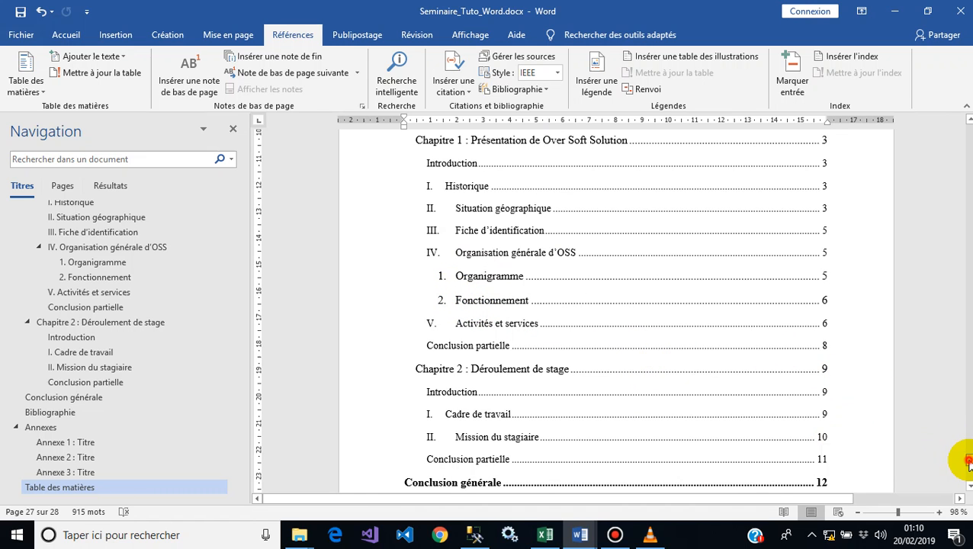
pyautogui.moveTo(969, 463); pyautogui.dragTo(968, 456)
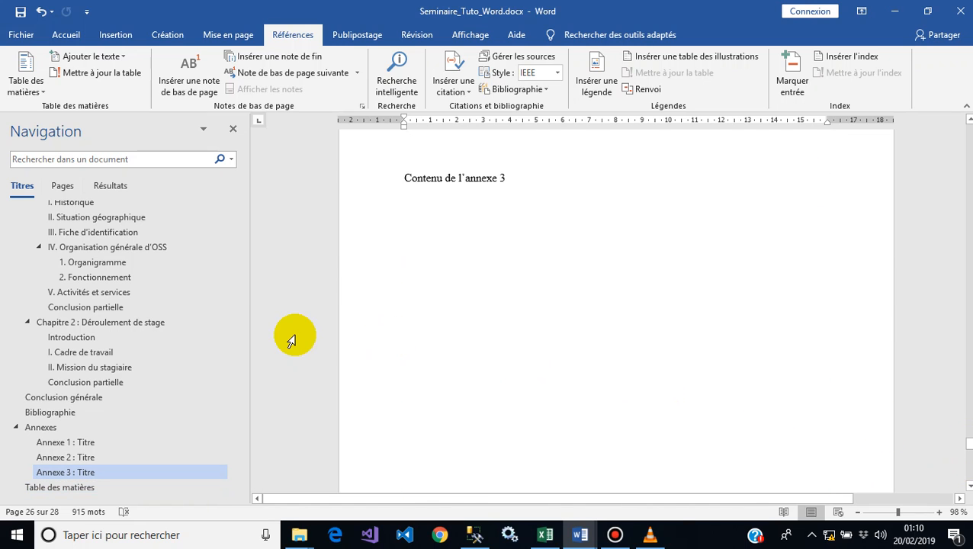
pyautogui.moveTo(234, 347); pyautogui.dragTo(228, 218)
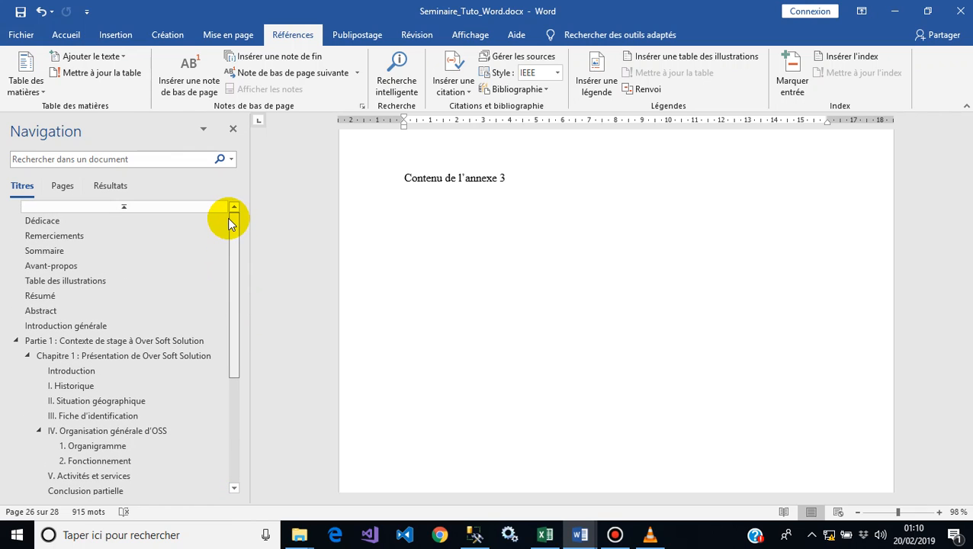
# Step: Save the document and update the entire list of tables under Table des illustrations
pyautogui.click(20, 11)
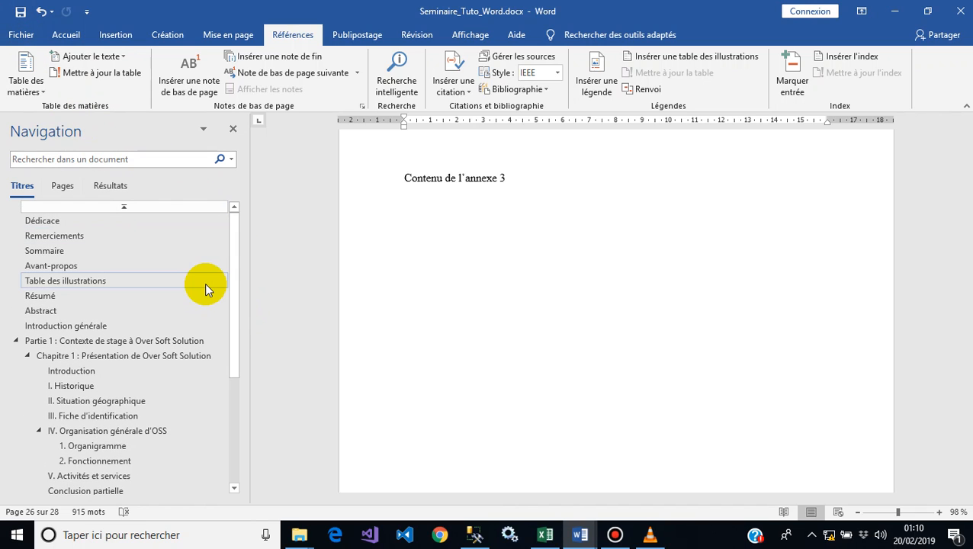
pyautogui.click(156, 280)
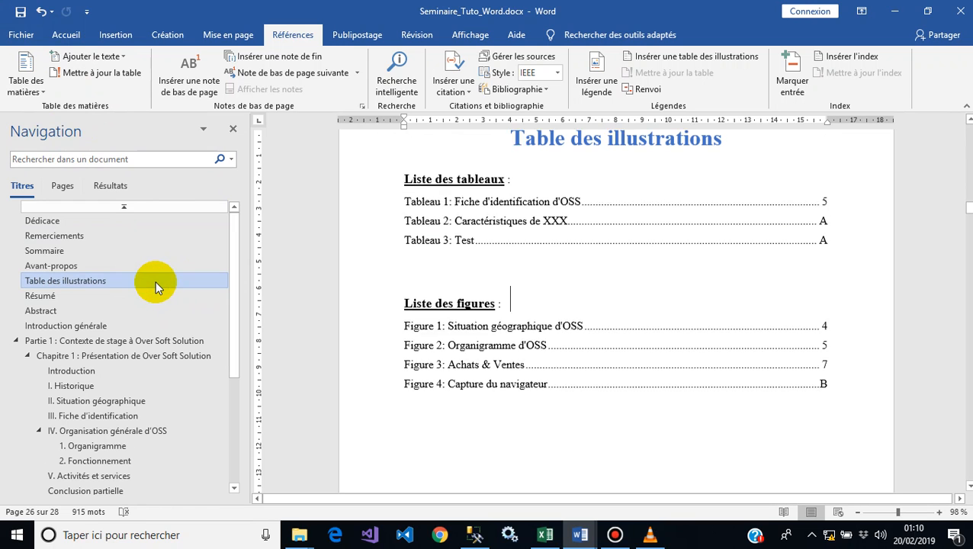
pyautogui.click(473, 224)
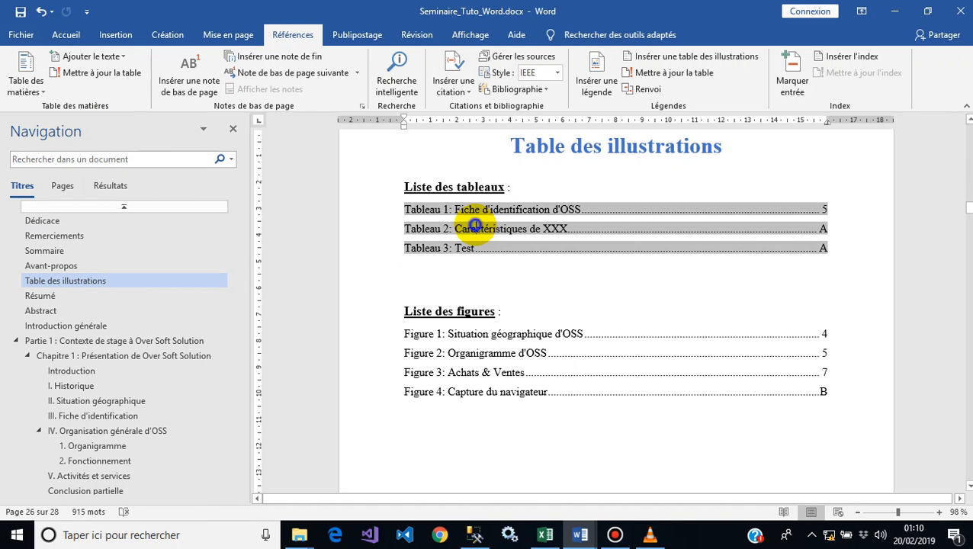
pyautogui.rightClick(473, 223)
pyautogui.click(534, 307)
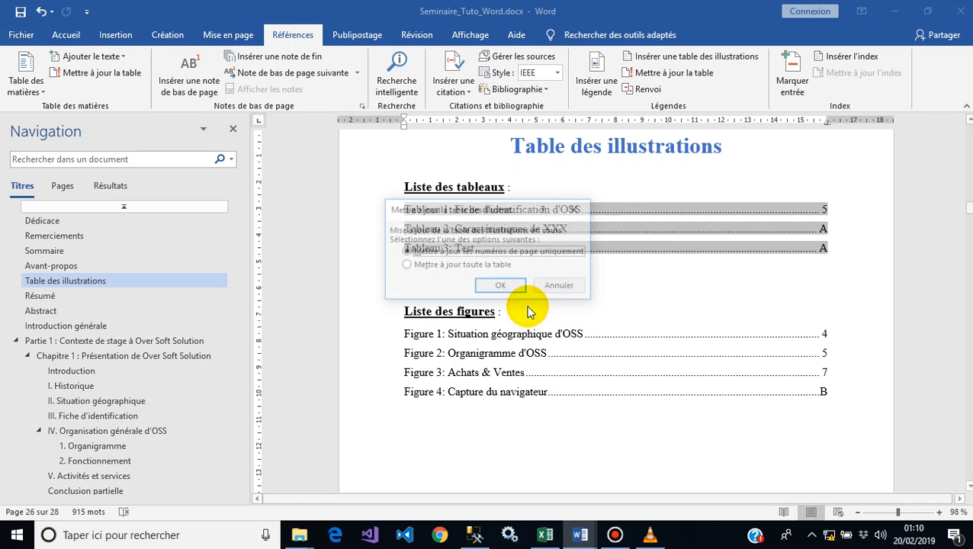
pyautogui.click(464, 265)
pyautogui.click(501, 286)
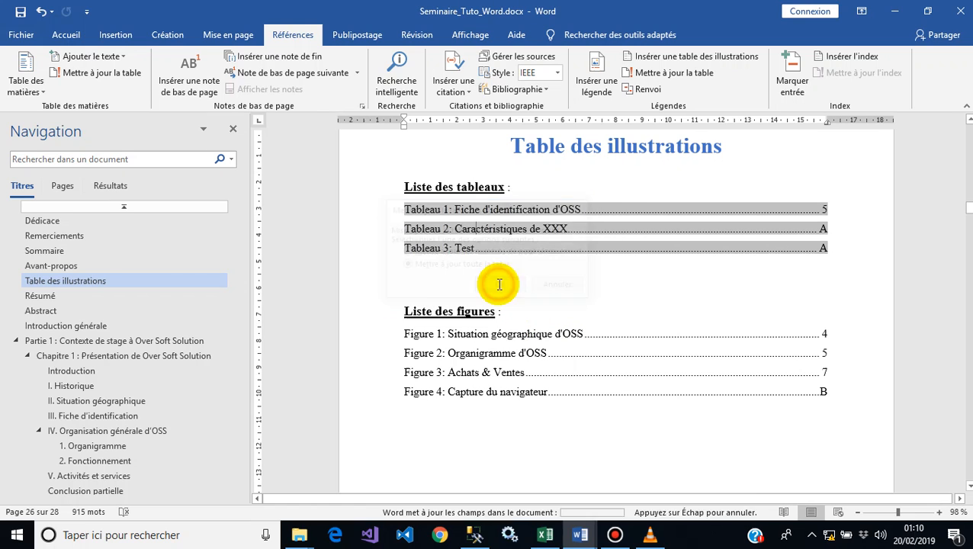
# Step: Update the entire list of figures under Table des illustrations
pyautogui.click(494, 353)
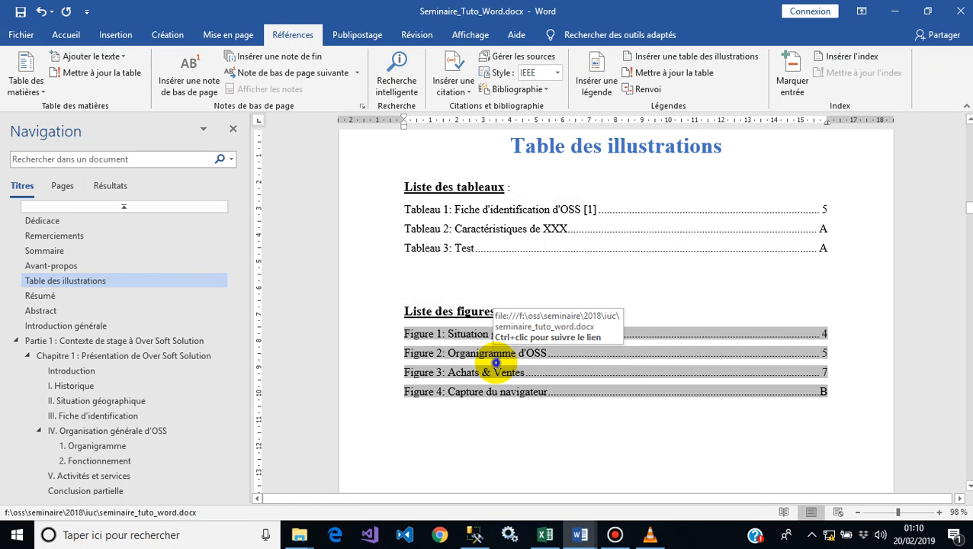
pyautogui.rightClick(495, 363)
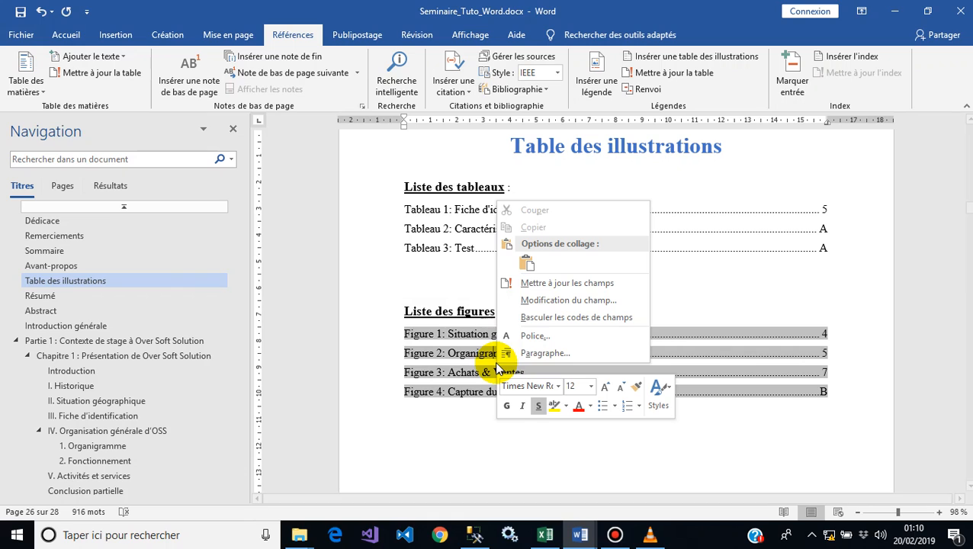
pyautogui.click(525, 285)
pyautogui.click(495, 265)
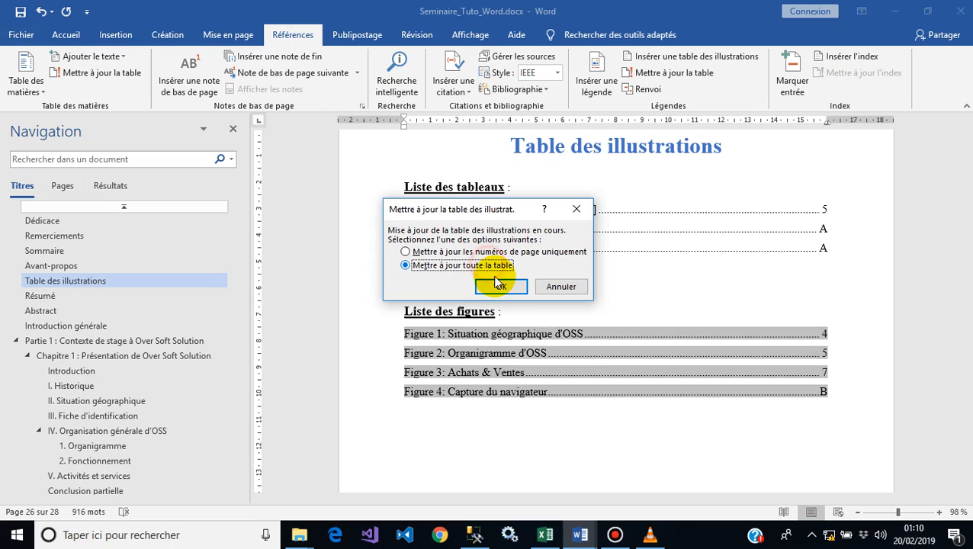
pyautogui.click(500, 288)
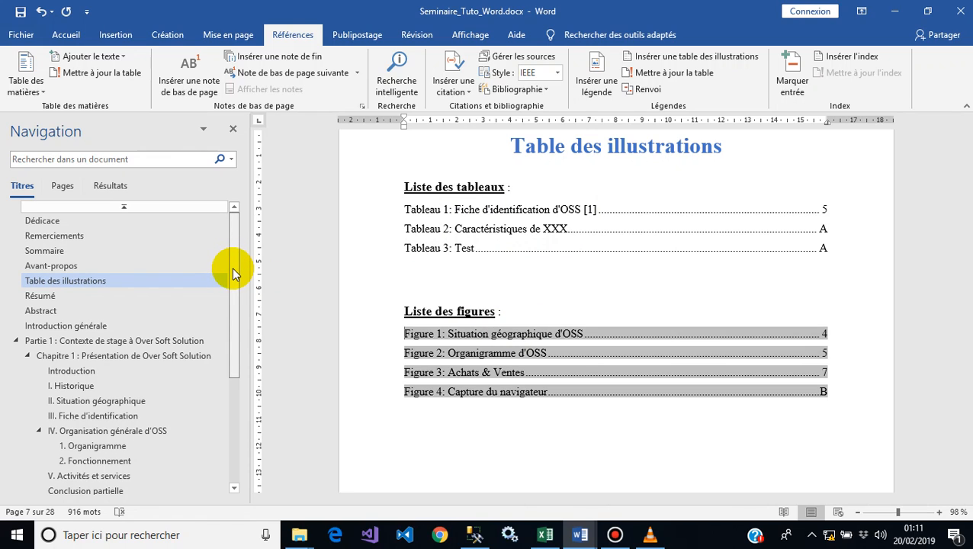
# Step: Update the fields of the Bibliographie entries
pyautogui.scroll(-1, 232, 278)
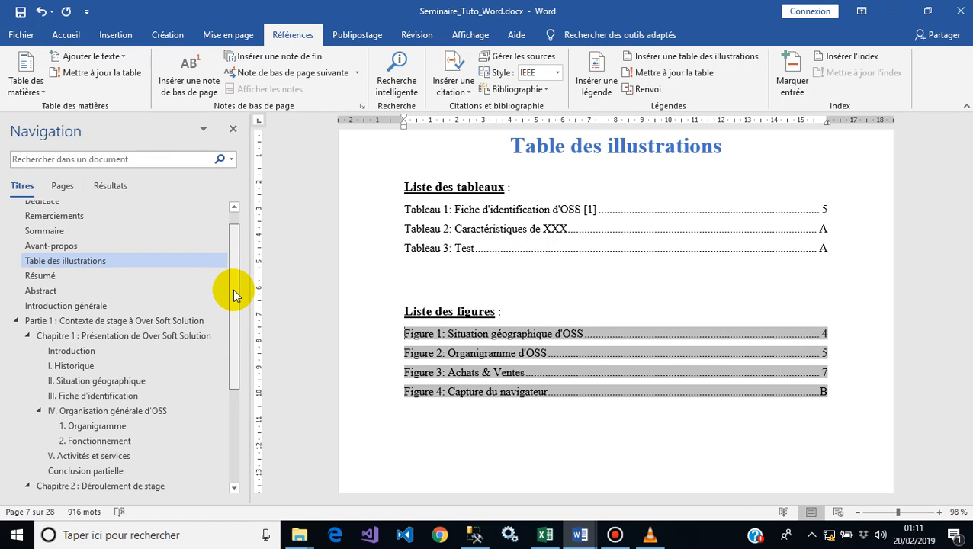
pyautogui.moveTo(233, 289); pyautogui.dragTo(235, 401)
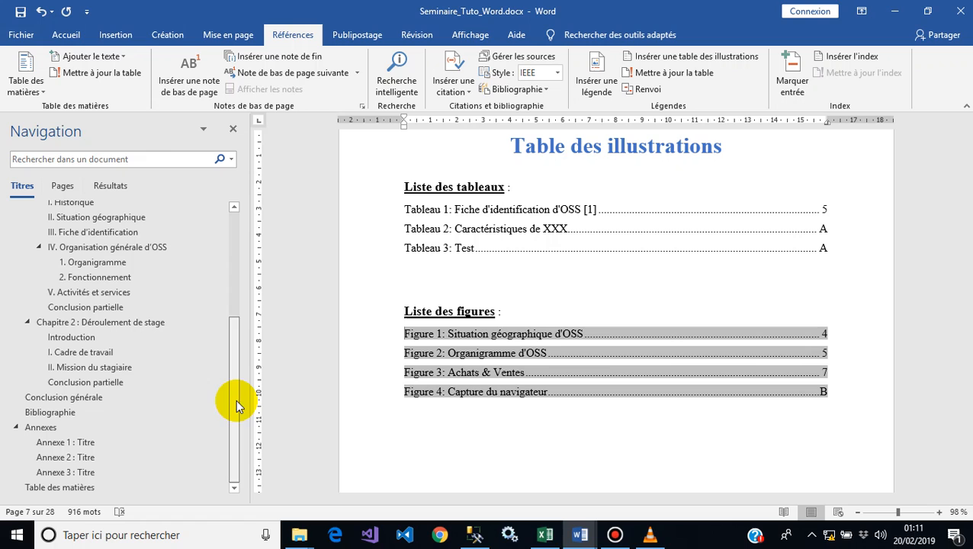
pyautogui.click(84, 415)
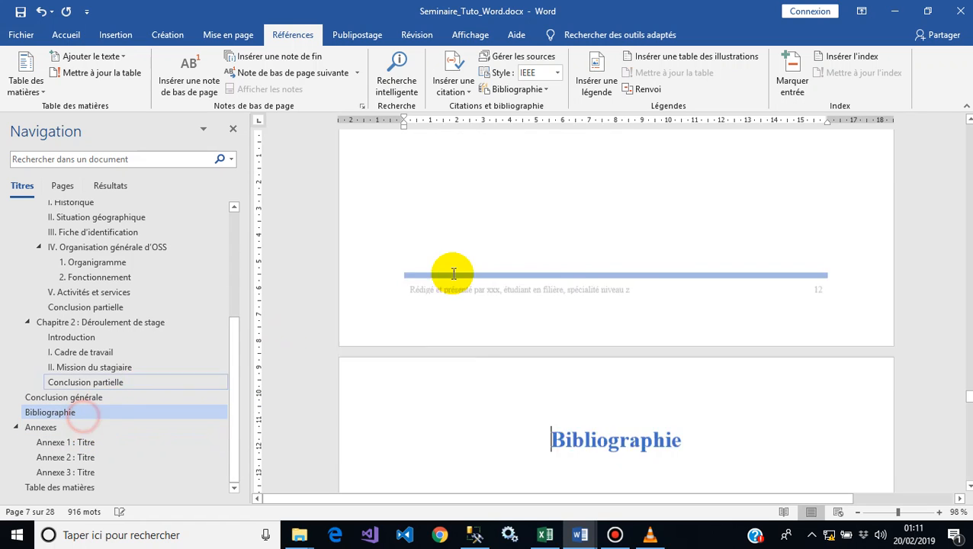
pyautogui.click(458, 226)
pyautogui.rightClick(461, 227)
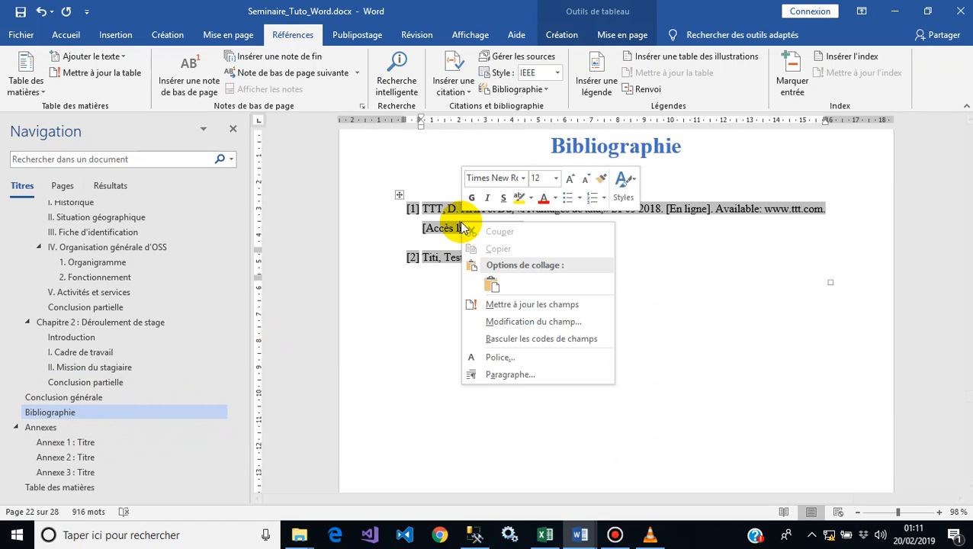
pyautogui.click(507, 304)
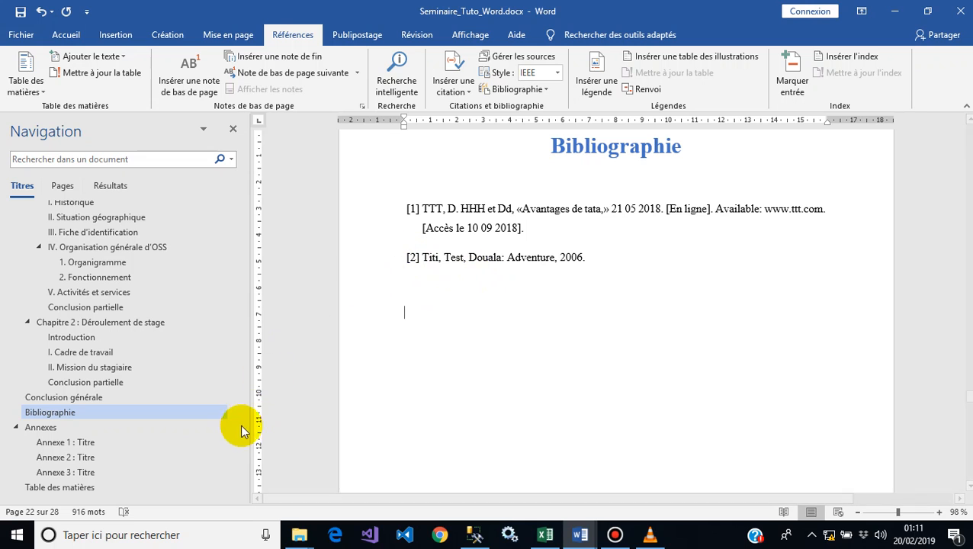
# Step: Update the entire table of contents under the Sommaire heading
pyautogui.moveTo(235, 441); pyautogui.dragTo(225, 289)
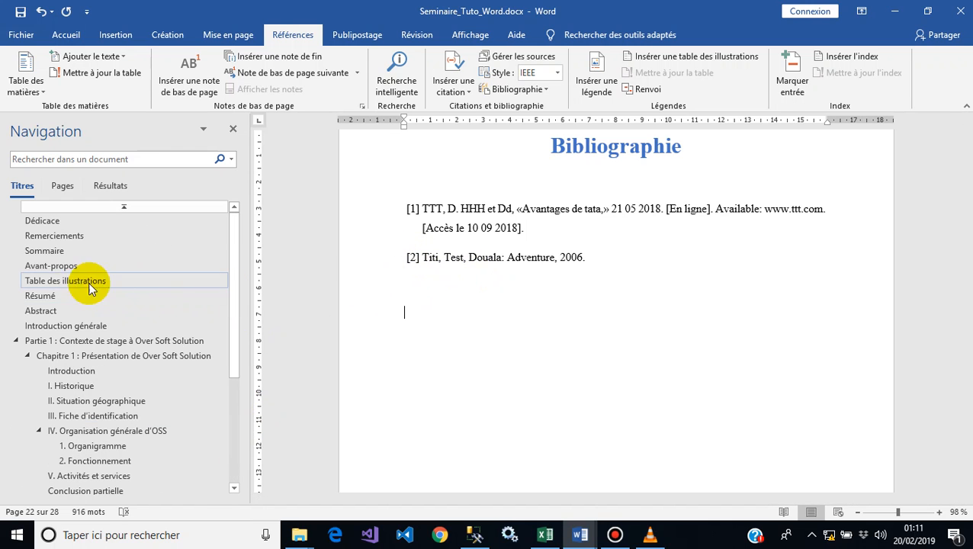
pyautogui.click(53, 251)
pyautogui.rightClick(435, 256)
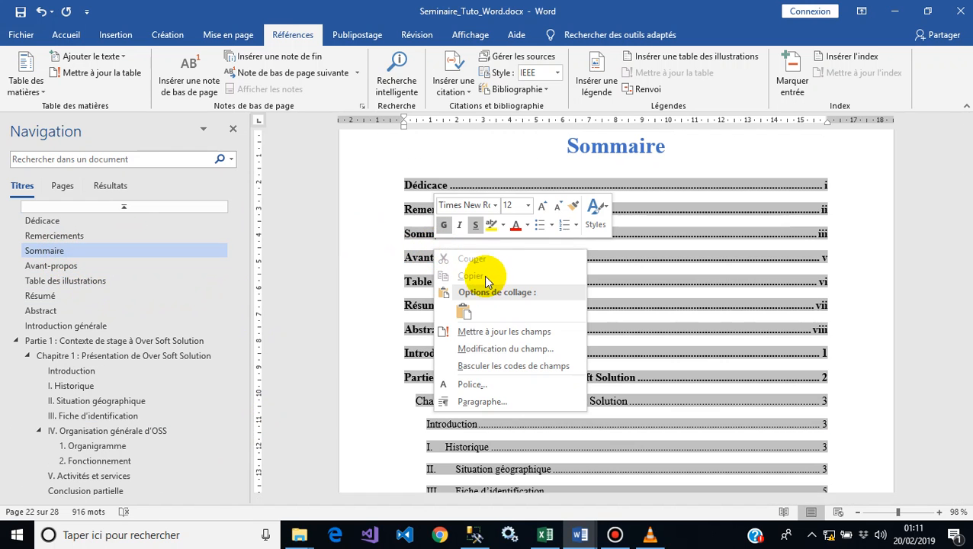
pyautogui.click(487, 341)
pyautogui.click(449, 266)
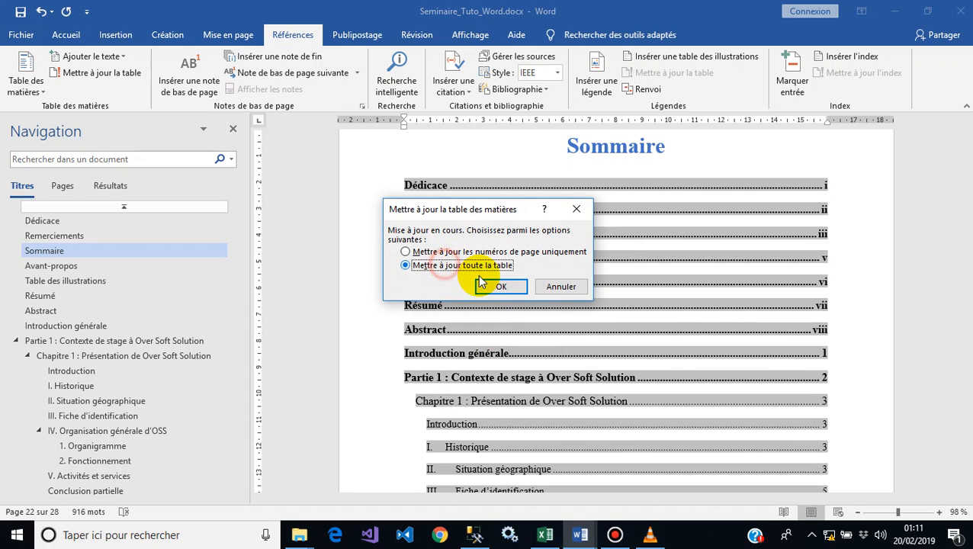
pyautogui.click(500, 285)
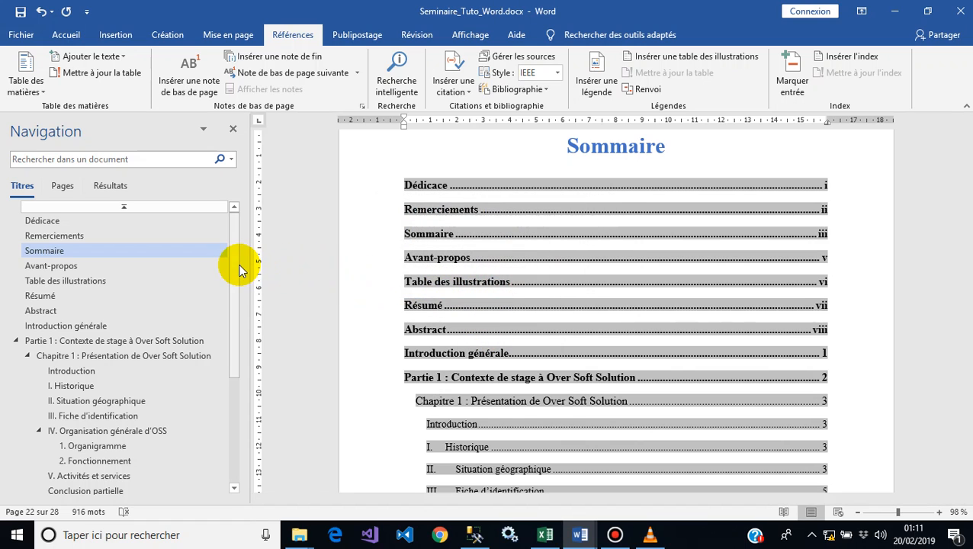
# Step: Update the entire table of contents under the Table des matières heading
pyautogui.moveTo(246, 261); pyautogui.dragTo(78, 478)
pyautogui.click(68, 486)
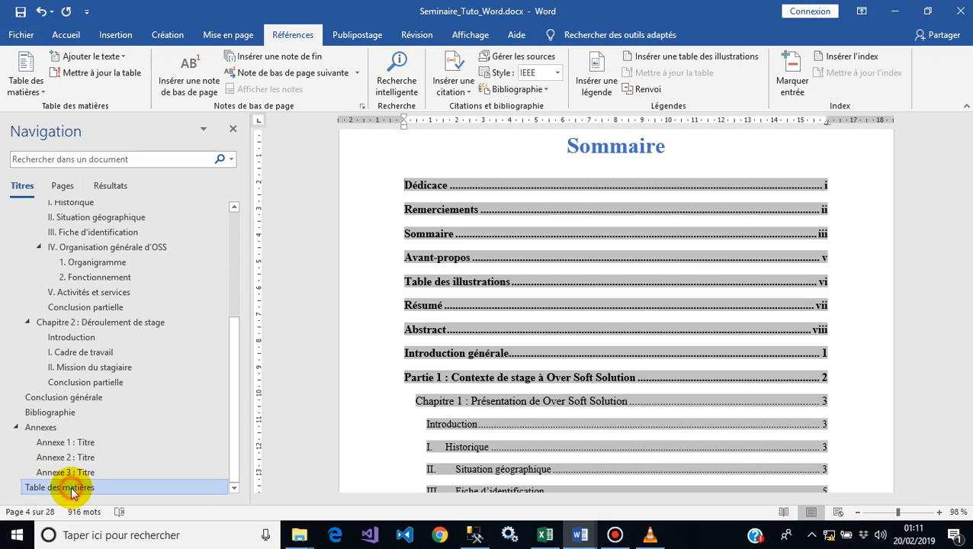
pyautogui.rightClick(448, 281)
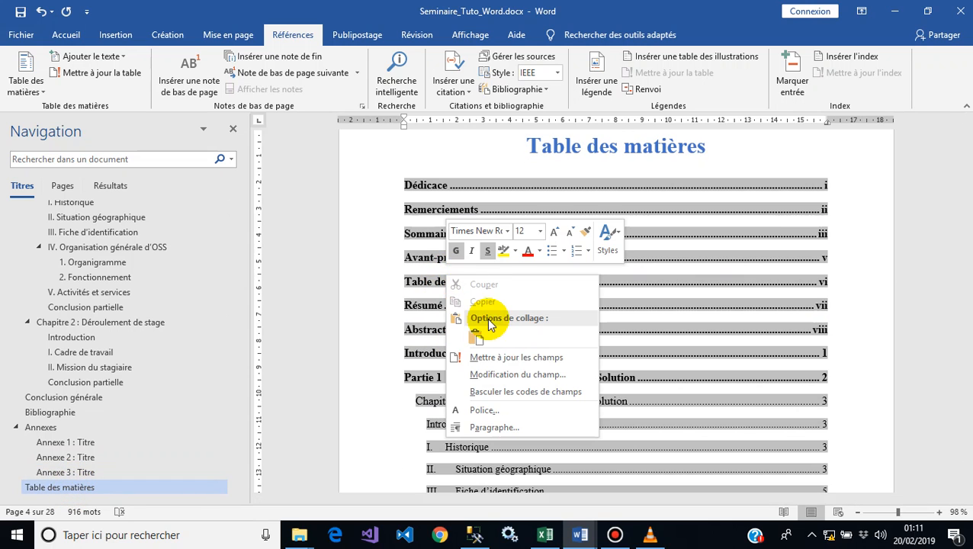
pyautogui.click(505, 358)
pyautogui.click(419, 267)
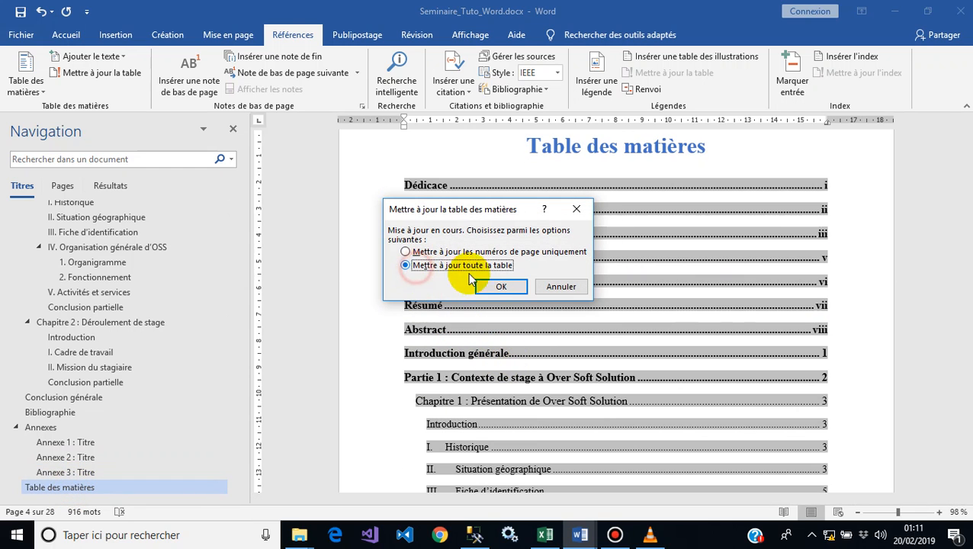
pyautogui.click(500, 286)
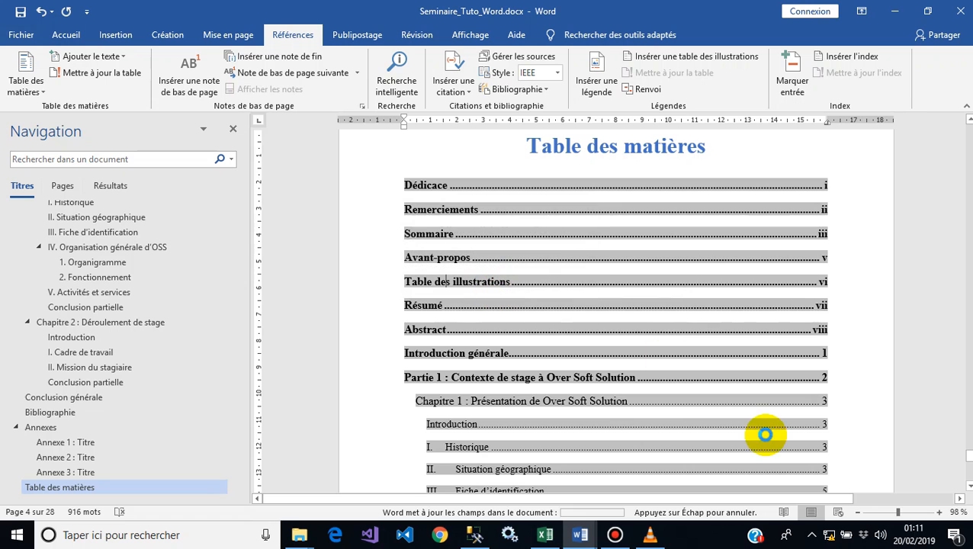
# Step: Review the report's pages at 50% zoom from the first page
pyautogui.click(857, 511)
pyautogui.click(857, 512)
pyautogui.click(857, 512)
pyautogui.click(857, 511)
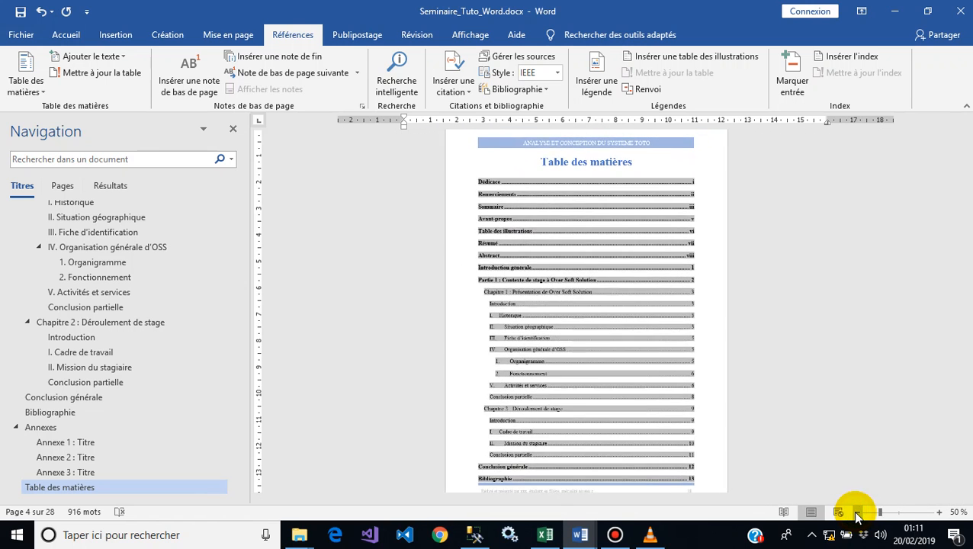
pyautogui.click(857, 511)
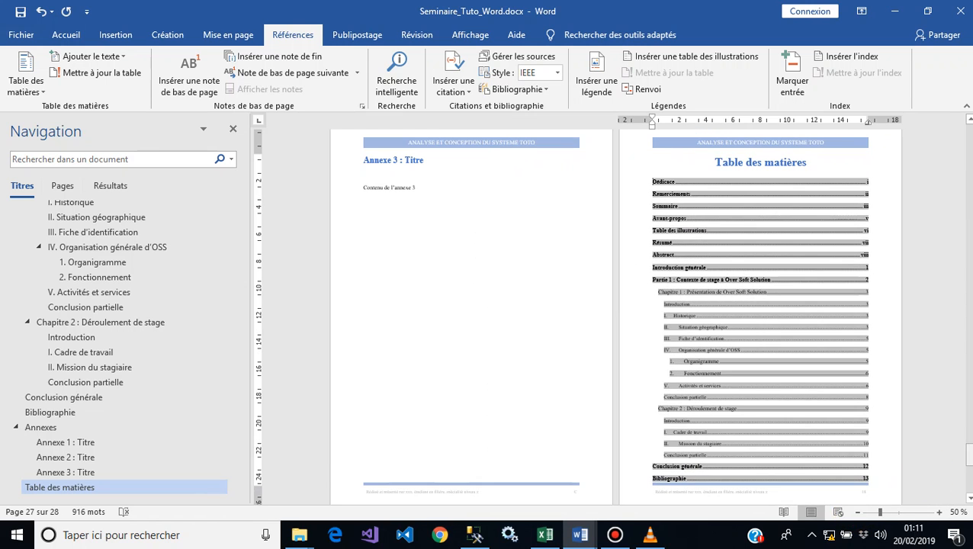
pyautogui.moveTo(969, 455); pyautogui.dragTo(968, 413)
pyautogui.moveTo(967, 410); pyautogui.dragTo(932, 137)
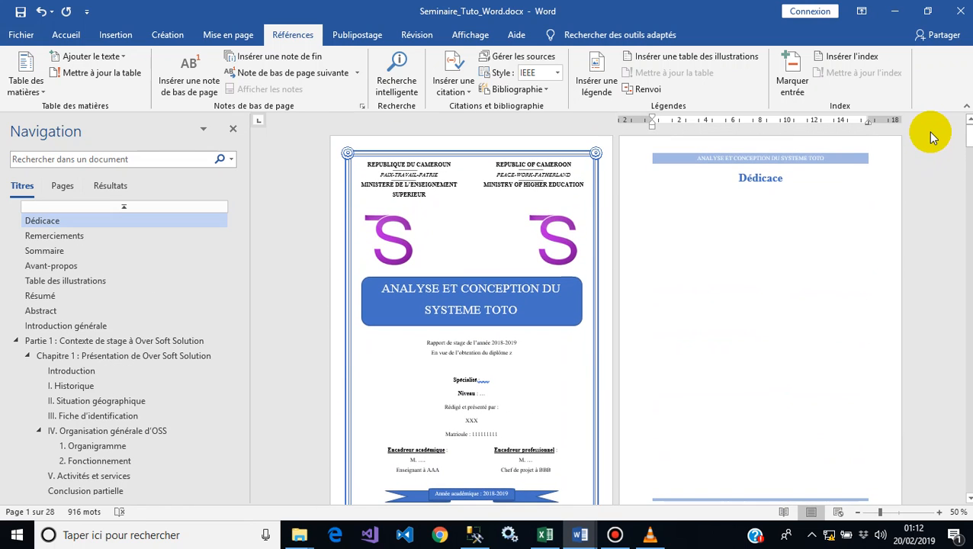